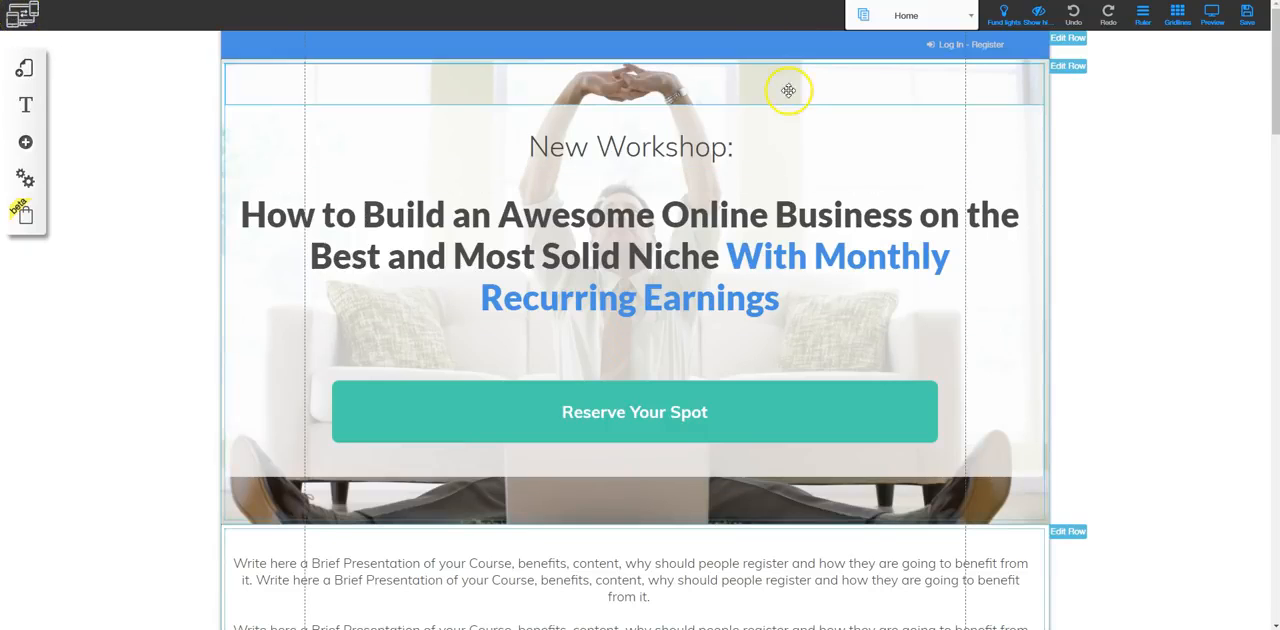
Choose the Home page of the Free Course layout for editing and cycle the Fund lights setting twice
click(962, 18)
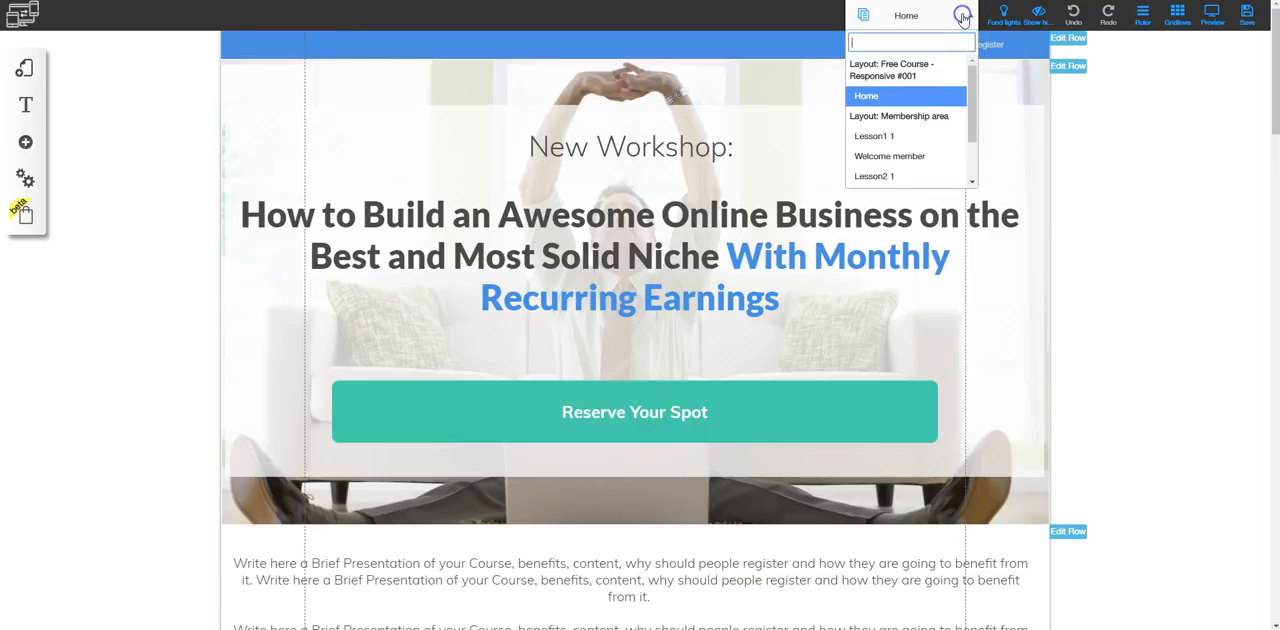
click(884, 100)
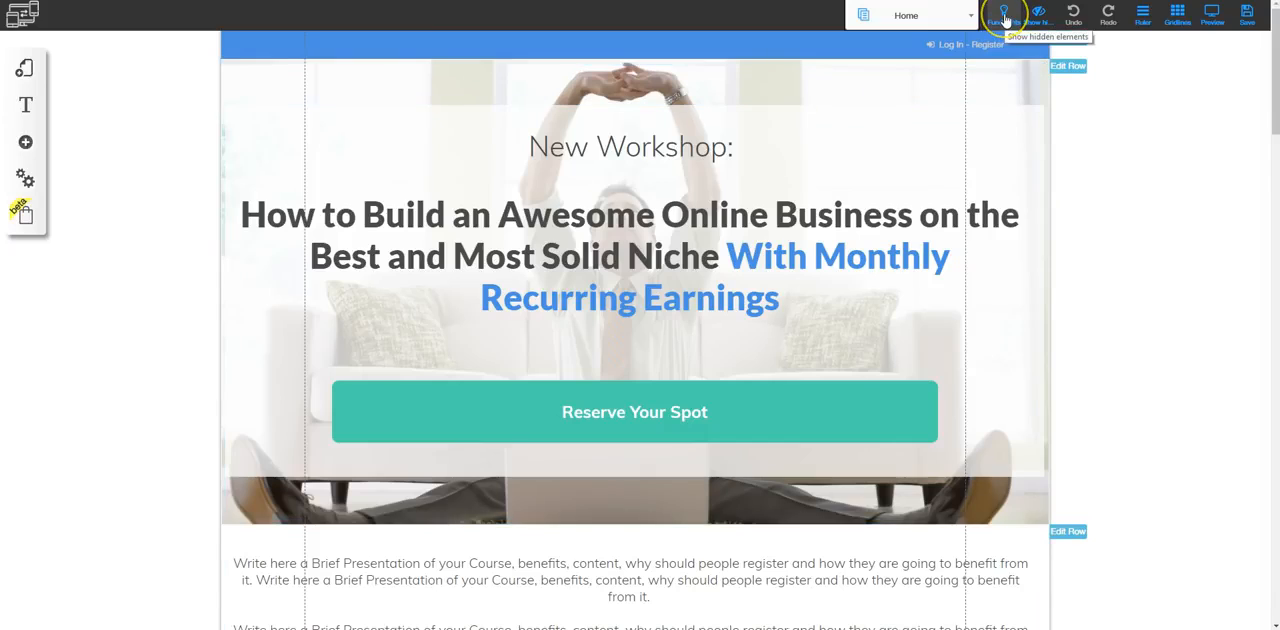
click(1006, 20)
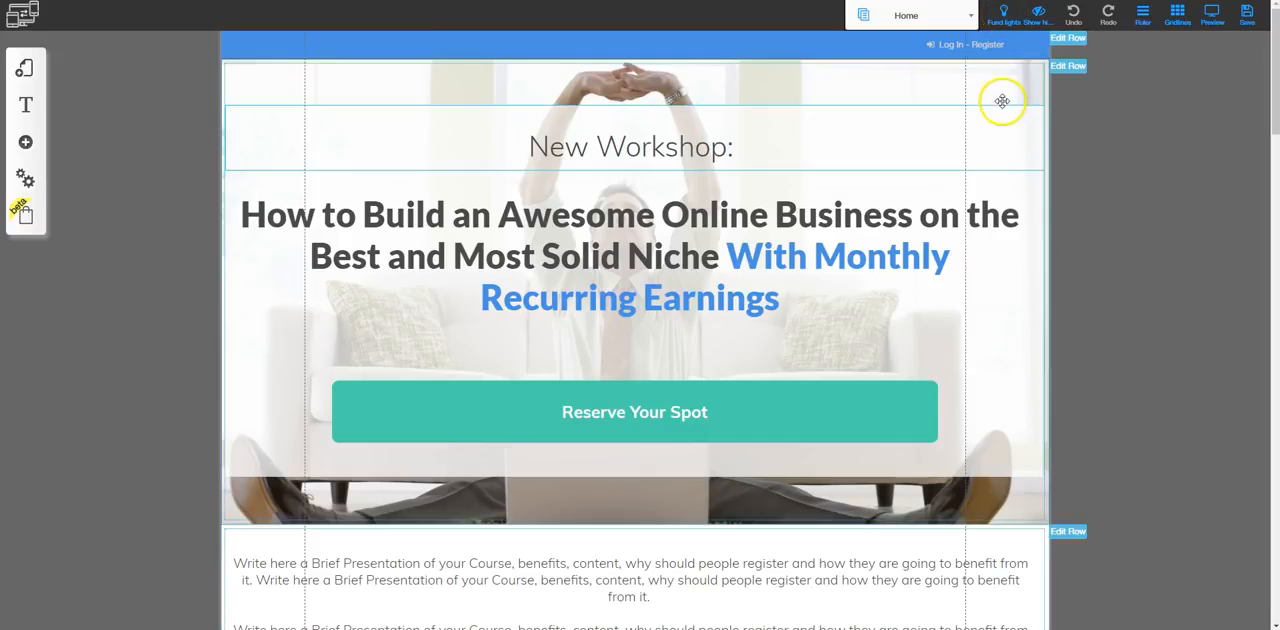
click(1006, 20)
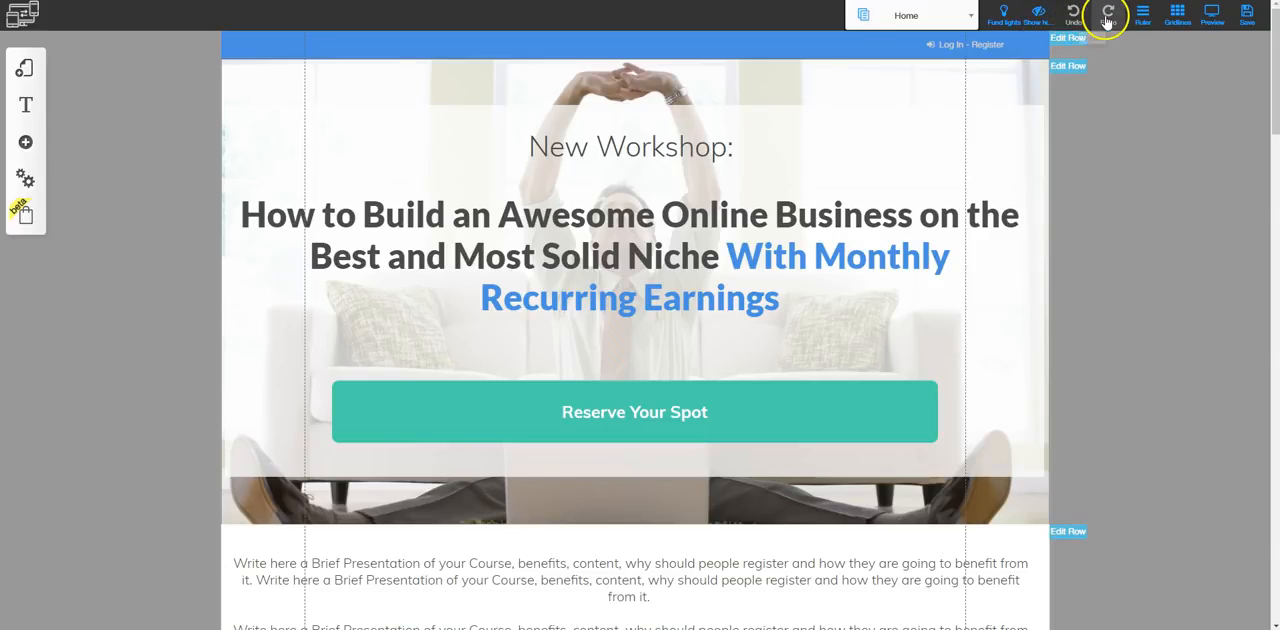
Try out the ruler and the gridlines on the Home page, switching each on and off
click(1143, 16)
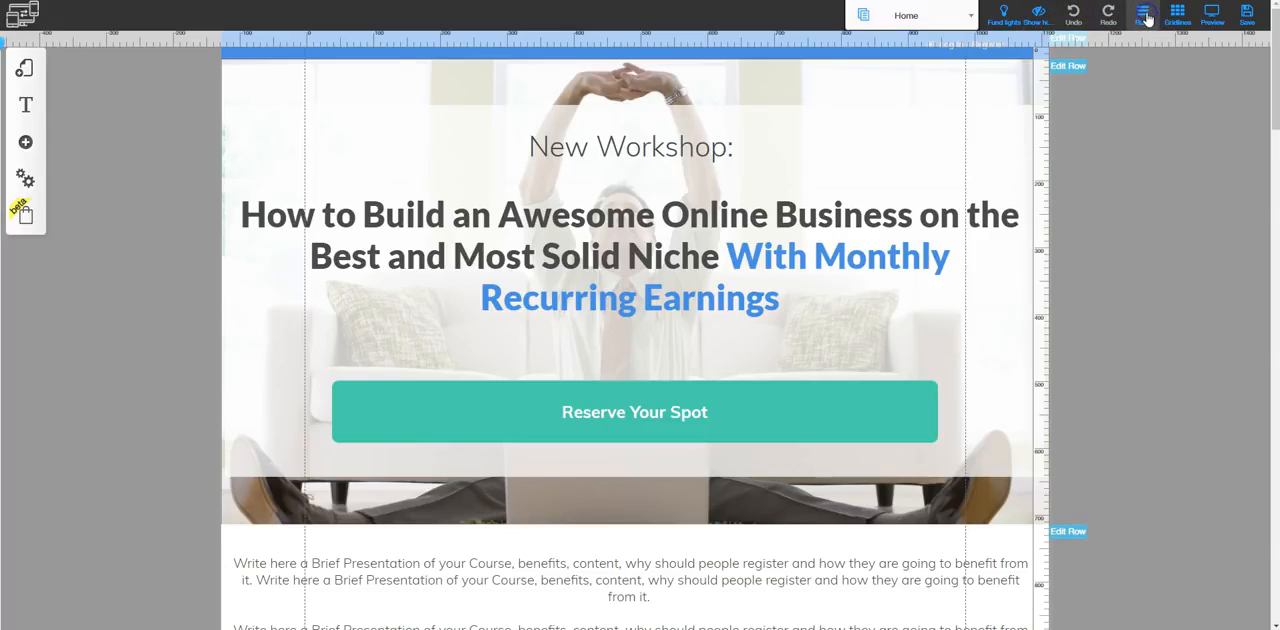
click(1176, 18)
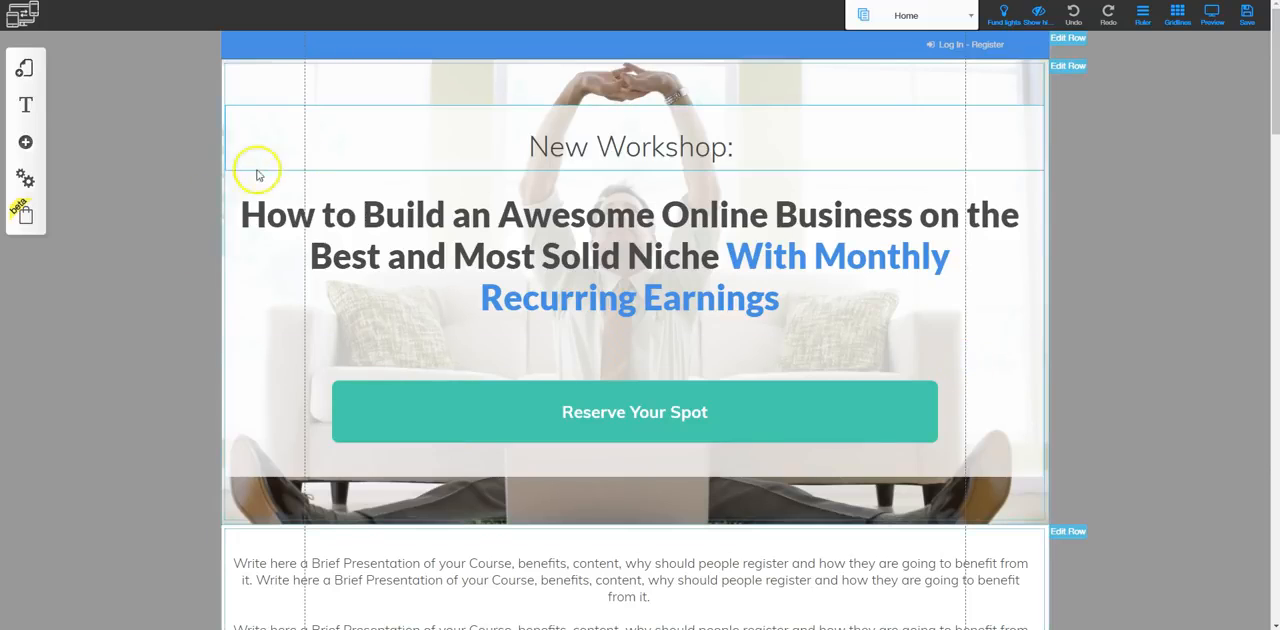
click(1181, 18)
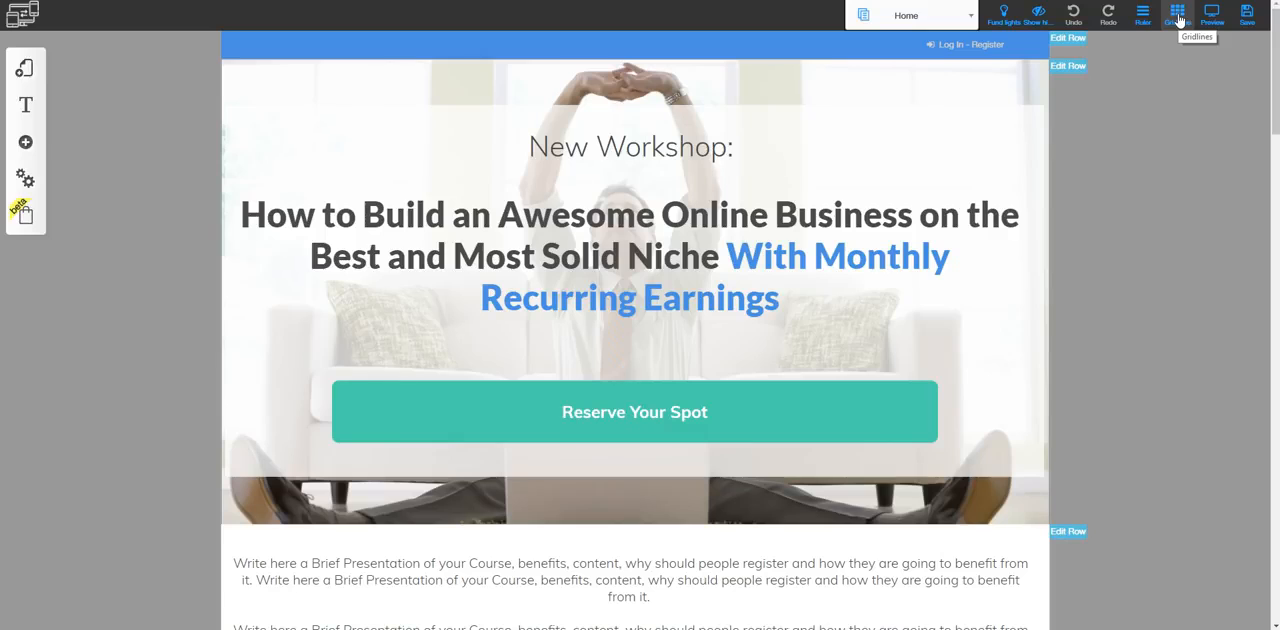
click(1179, 16)
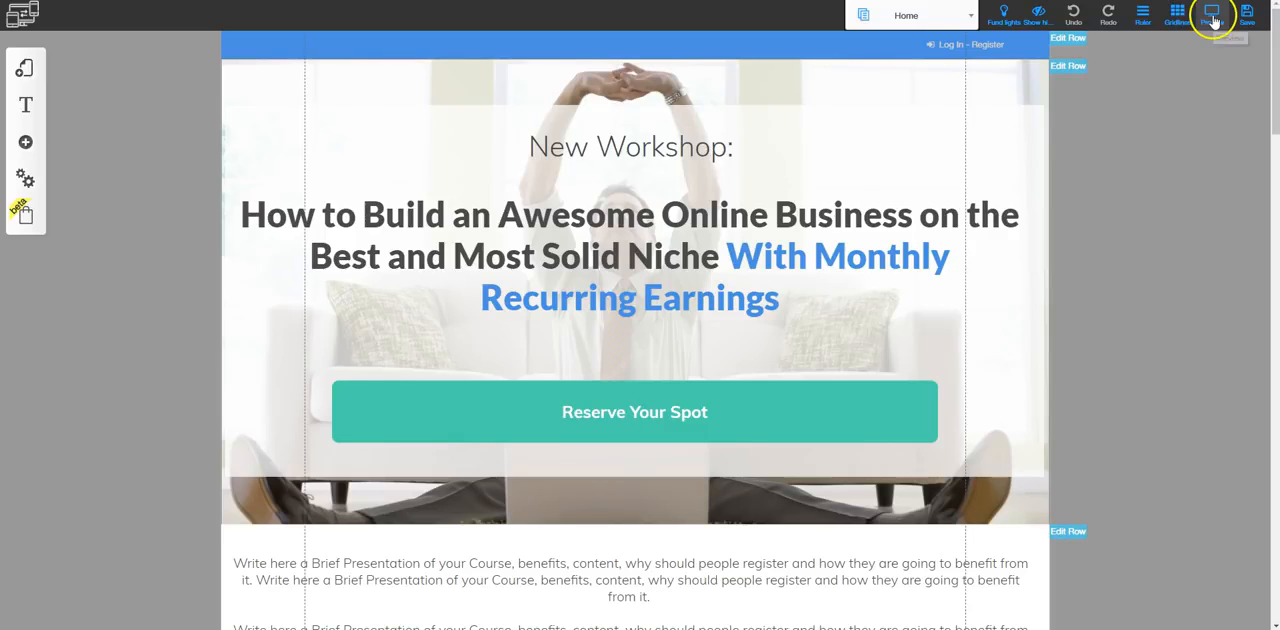
Preview the Home page in tablet view and look through its content down to the lesson overview
click(1212, 18)
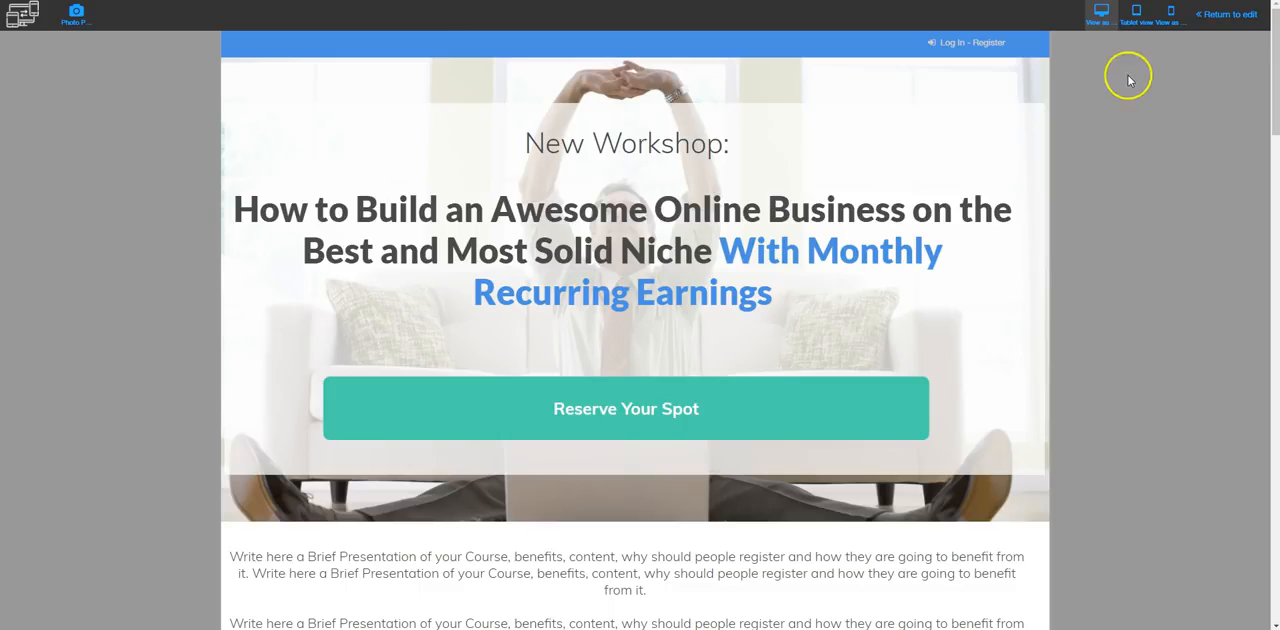
click(1134, 20)
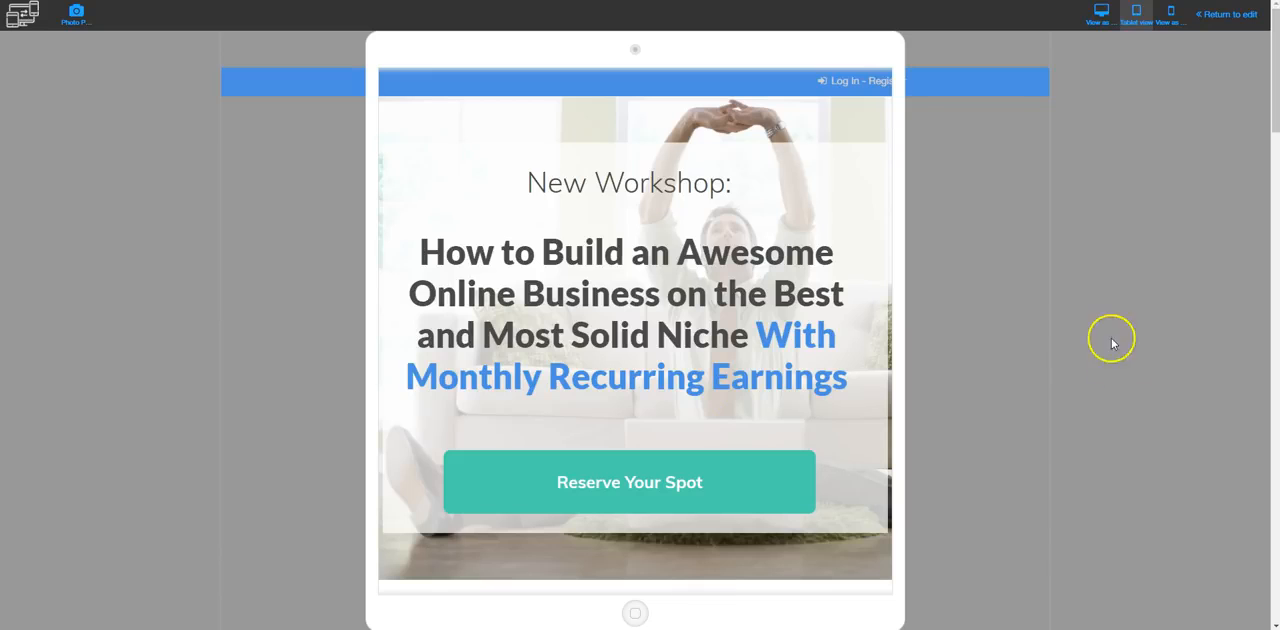
scroll(937, 269, down, 5)
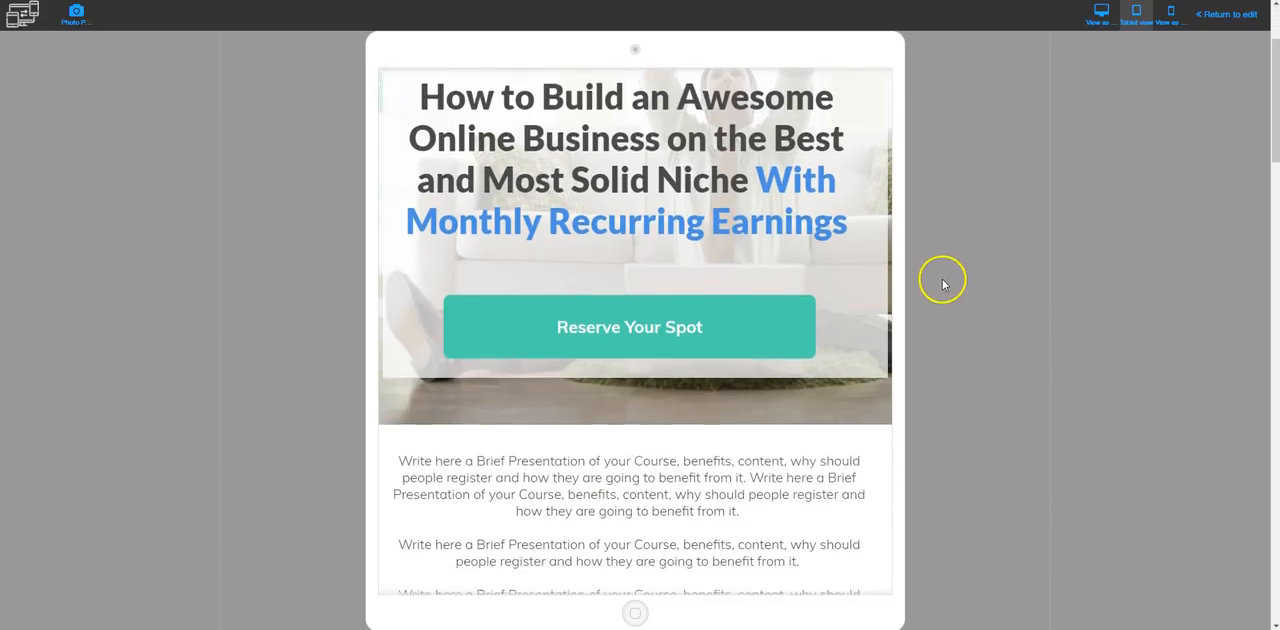
scroll(937, 343, down, 3)
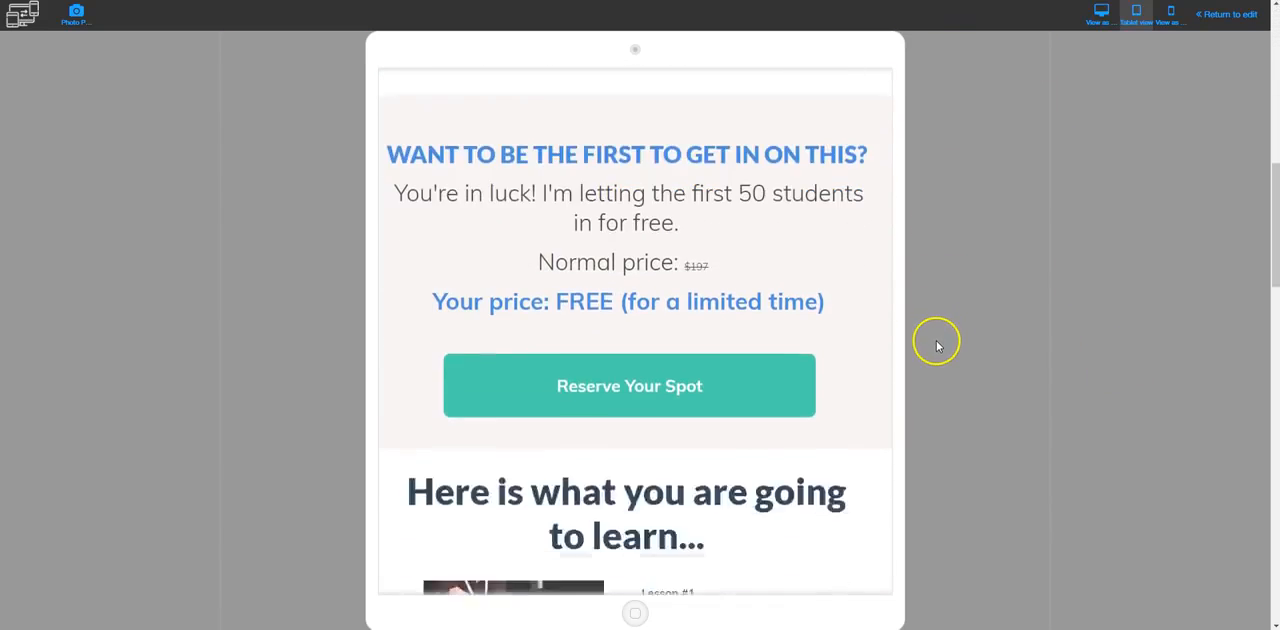
scroll(937, 345, up, 5)
scroll(937, 350, up, 5)
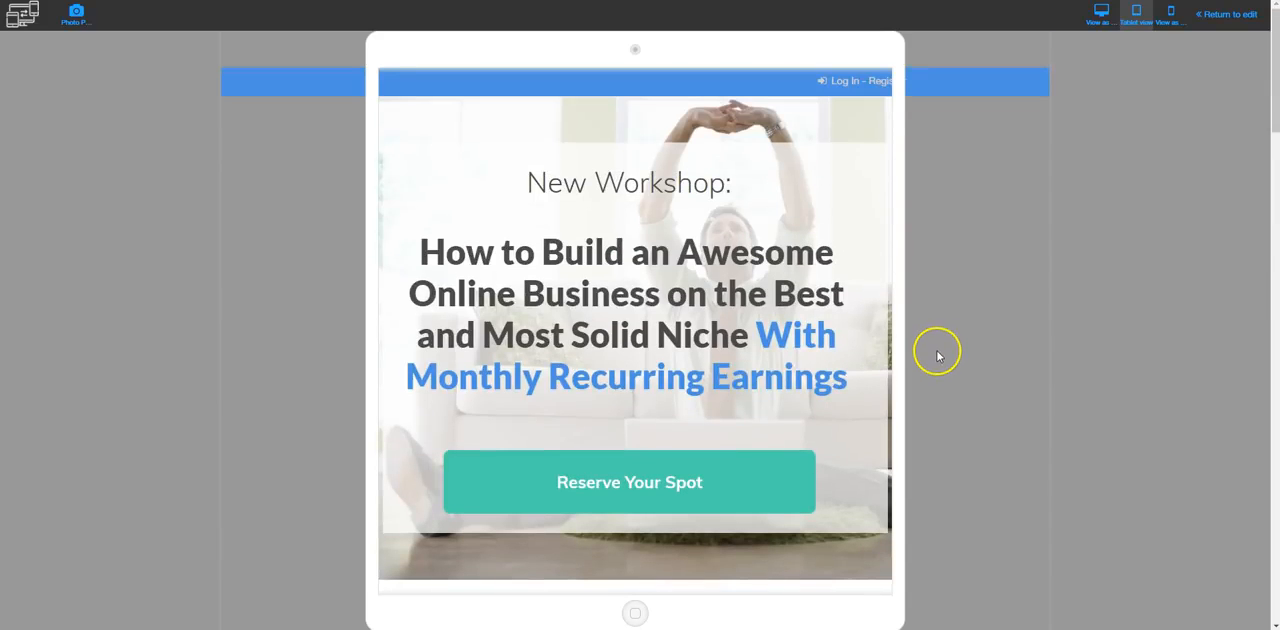
Check the Home page's content in the mobile preview and return to editing
click(1172, 16)
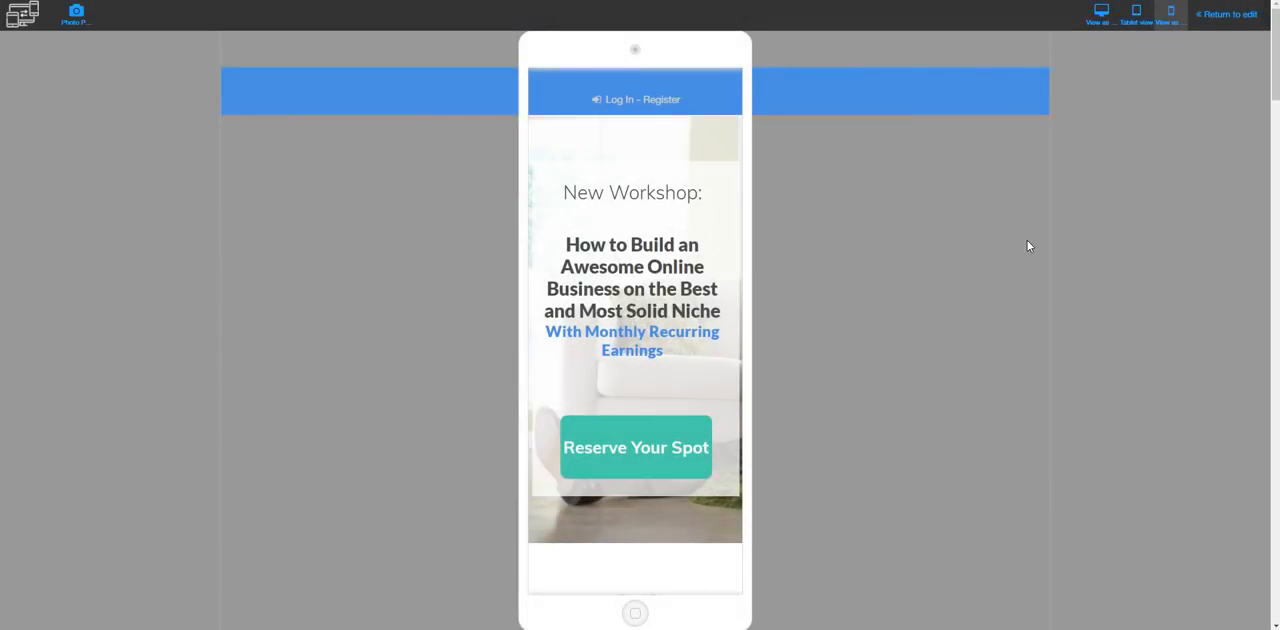
scroll(808, 318, down, 1)
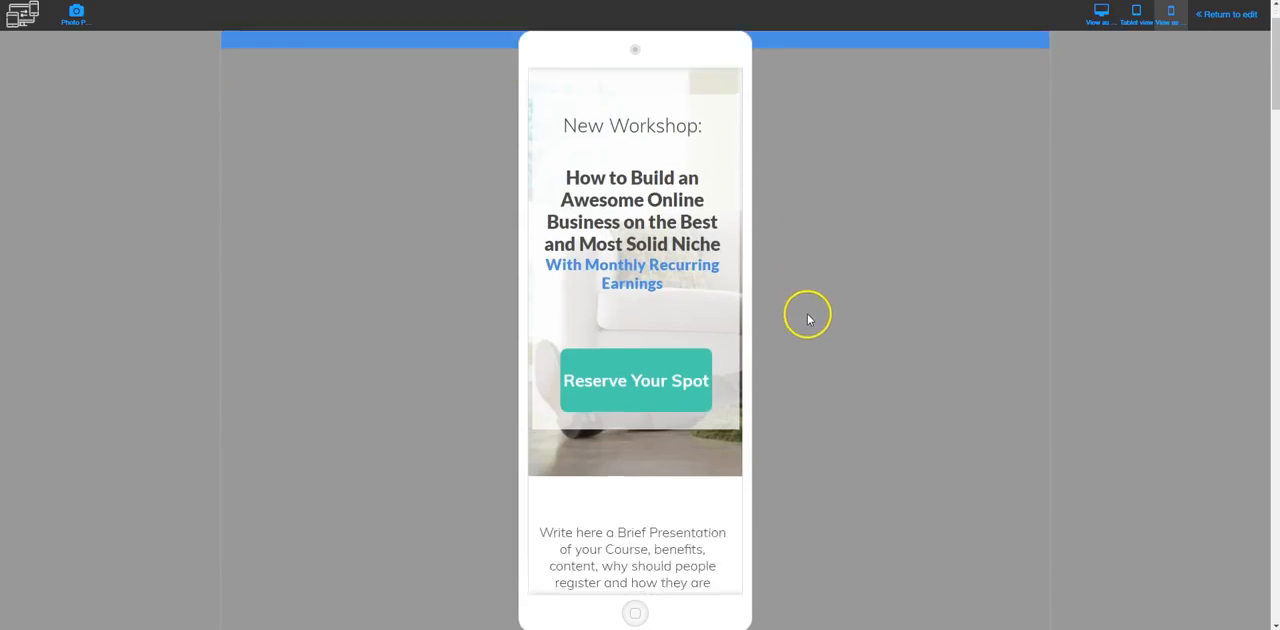
scroll(808, 318, down, 10)
scroll(808, 344, down, 5)
scroll(804, 346, up, 15)
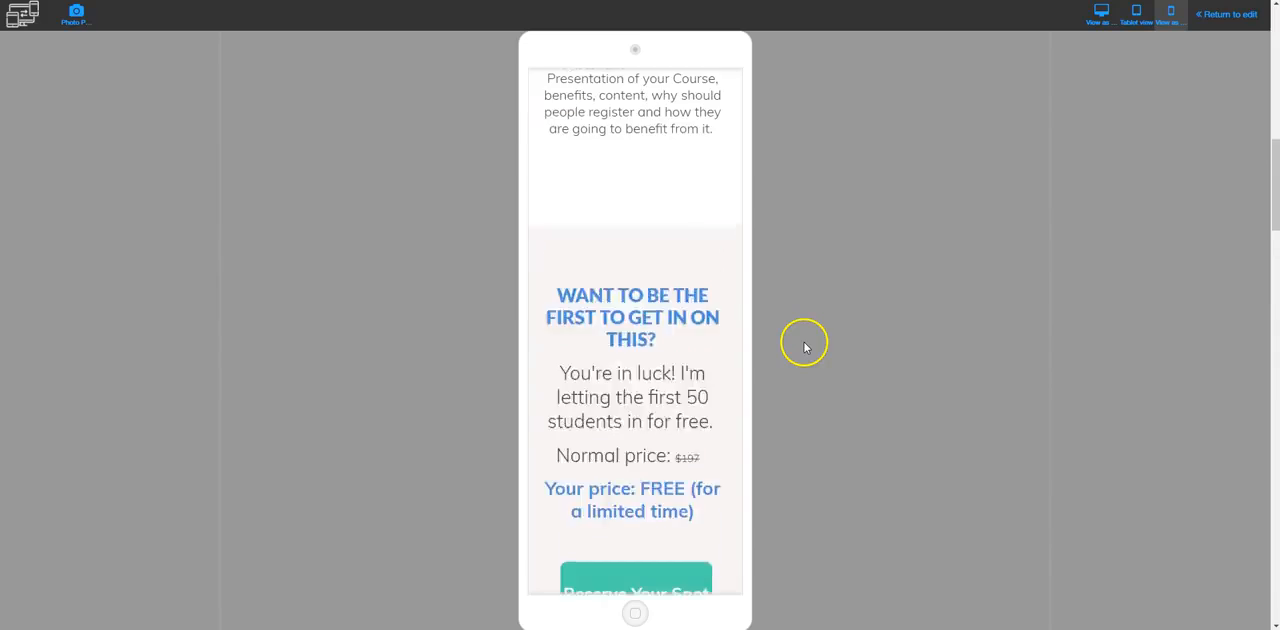
click(1229, 18)
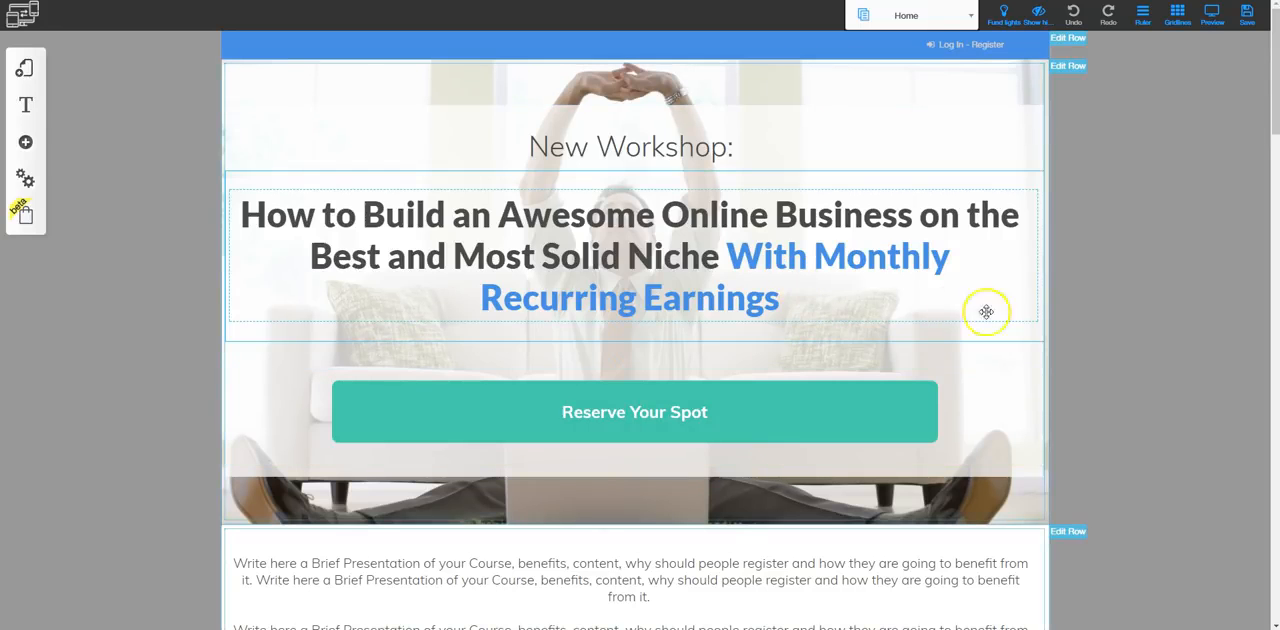
scroll(1093, 334, down, 1)
scroll(1100, 360, down, 3)
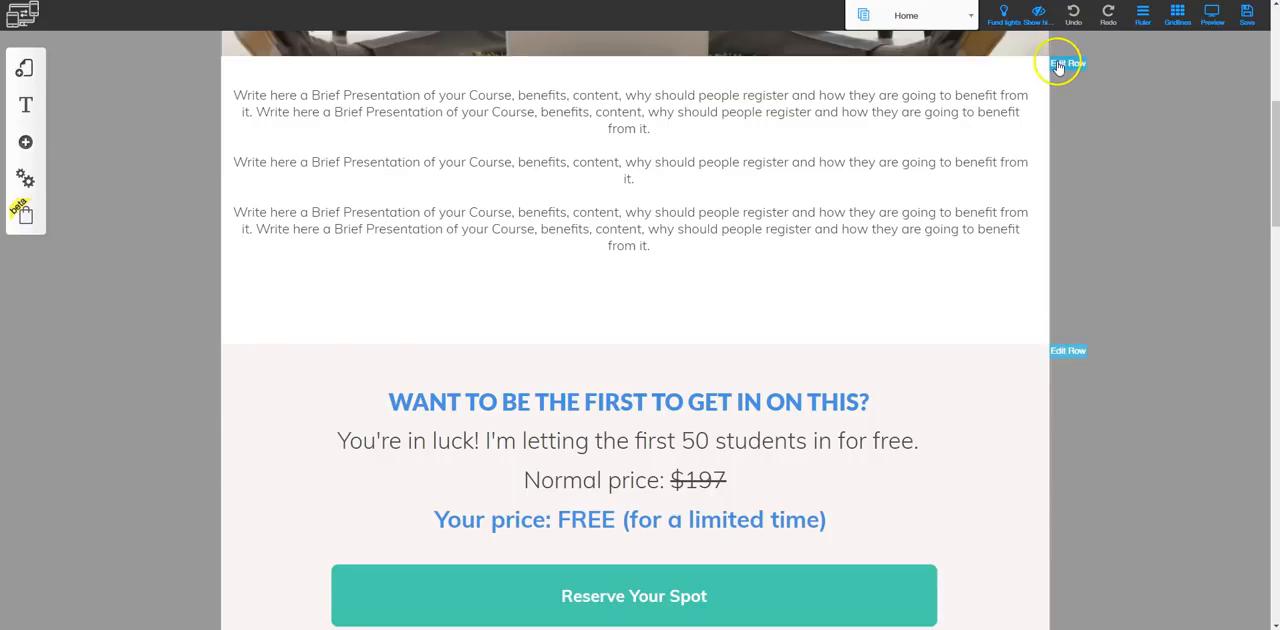
click(1066, 354)
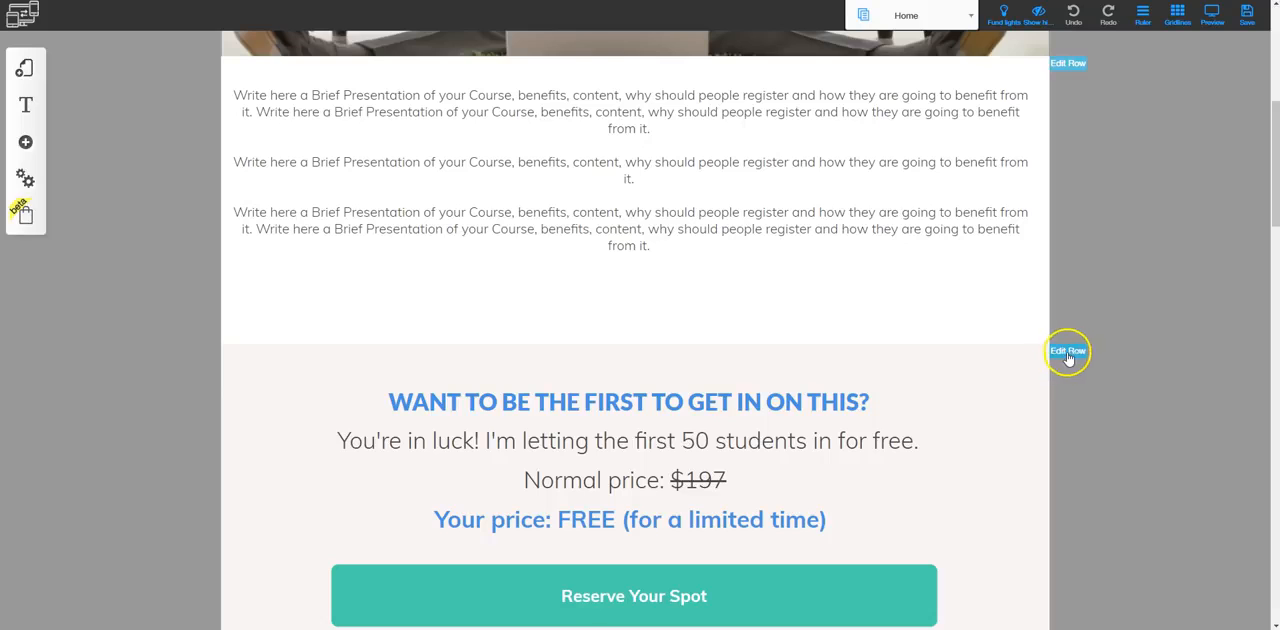
click(1040, 333)
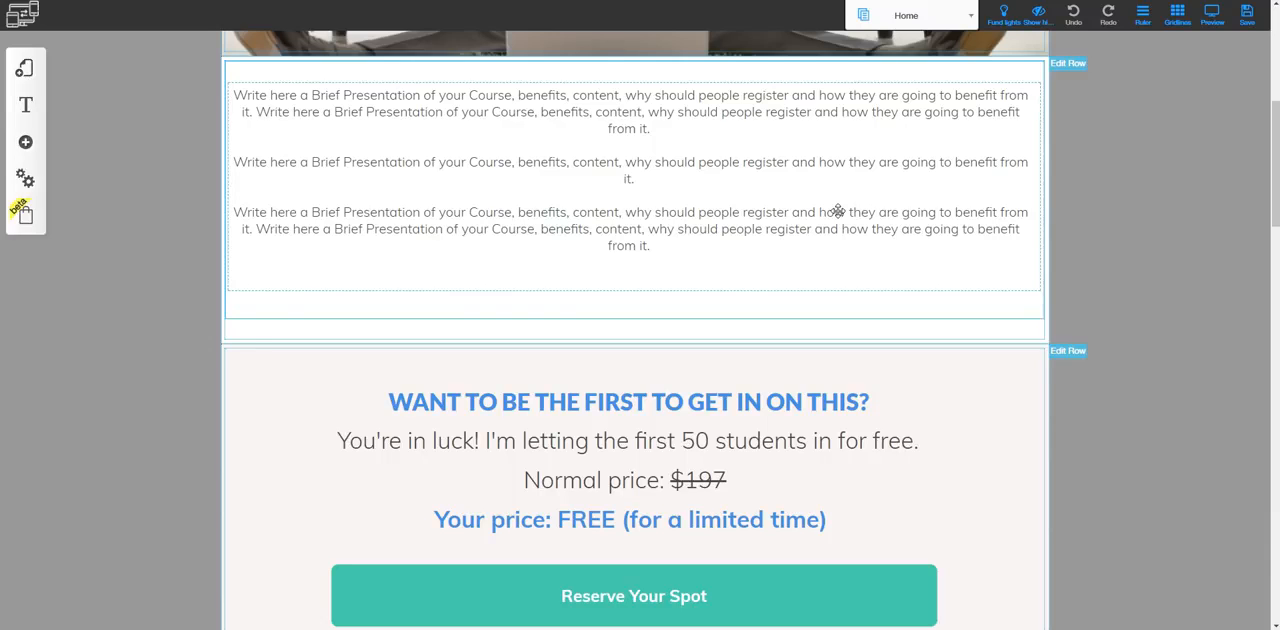
scroll(857, 370, down, 5)
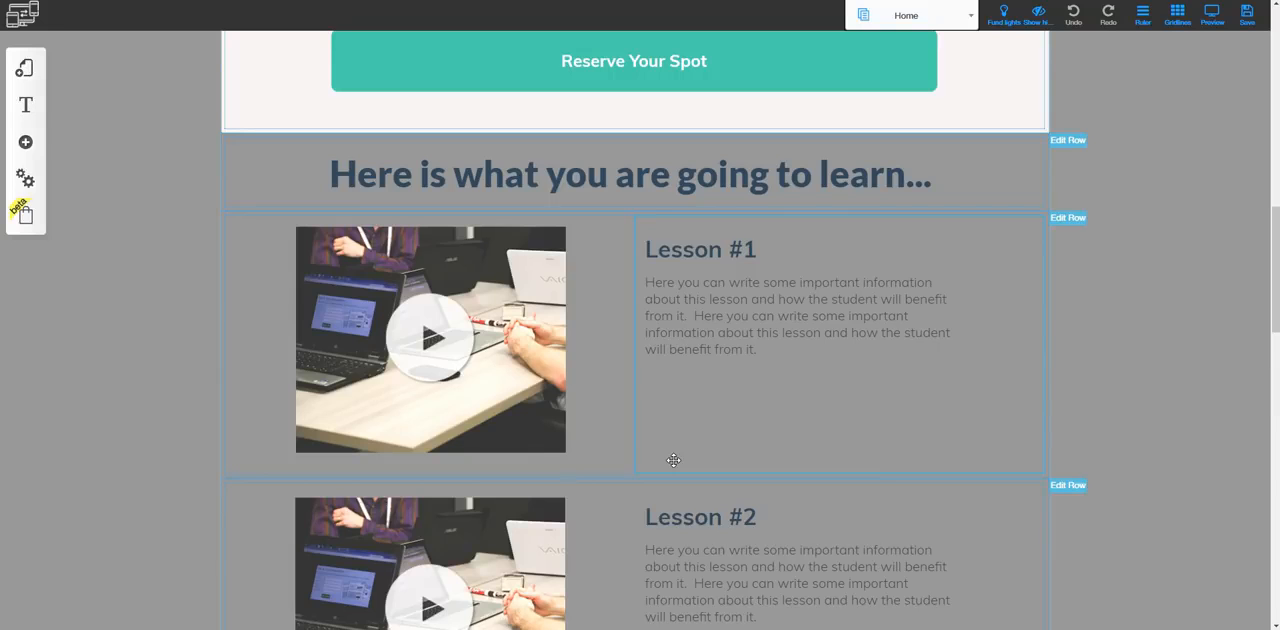
Browse the ready-made row templates through the Contact, Price List and About Us groups, and leave the library
click(25, 141)
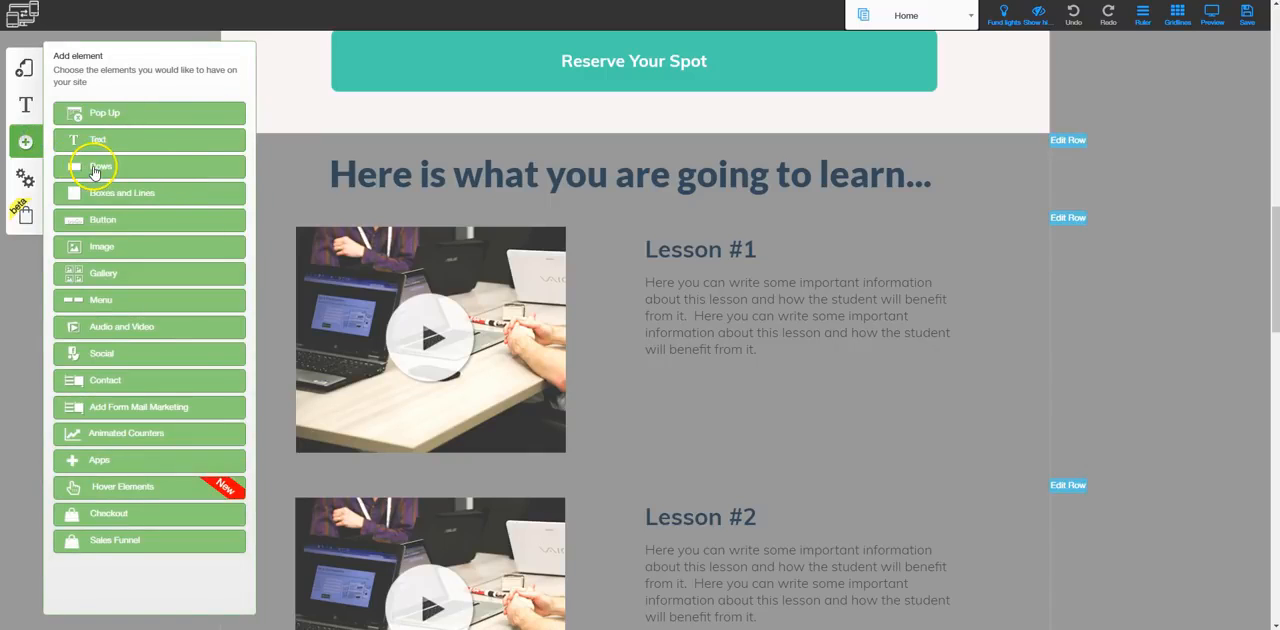
click(100, 172)
scroll(106, 434, down, 6)
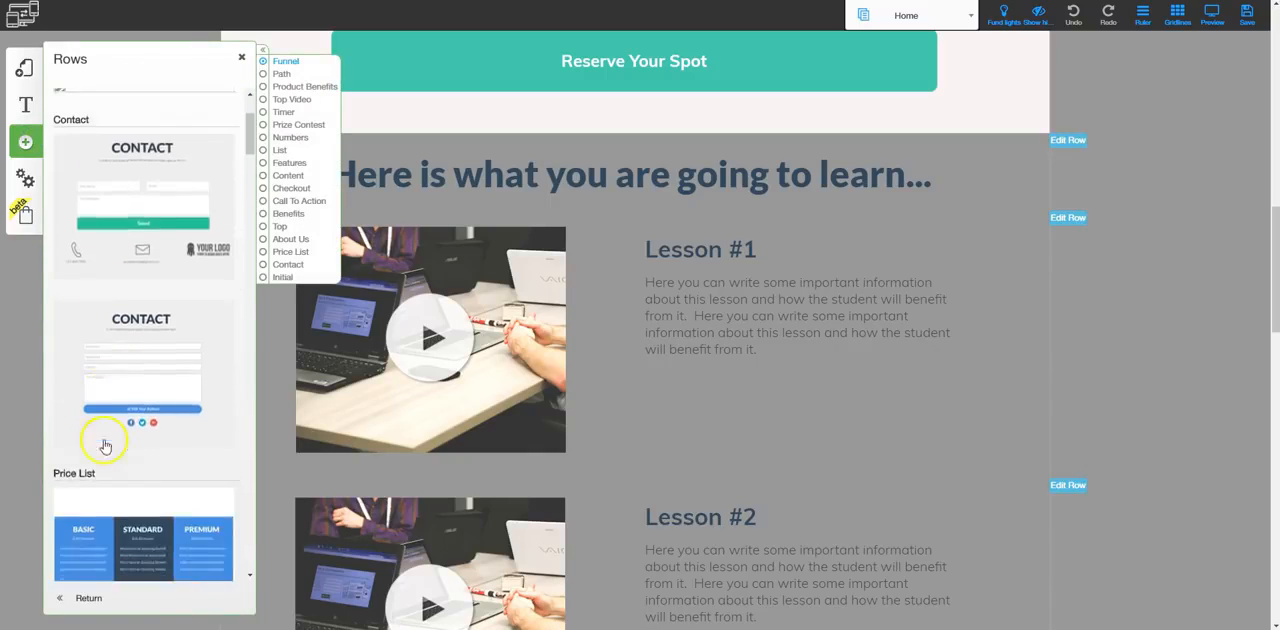
scroll(112, 490, down, 5)
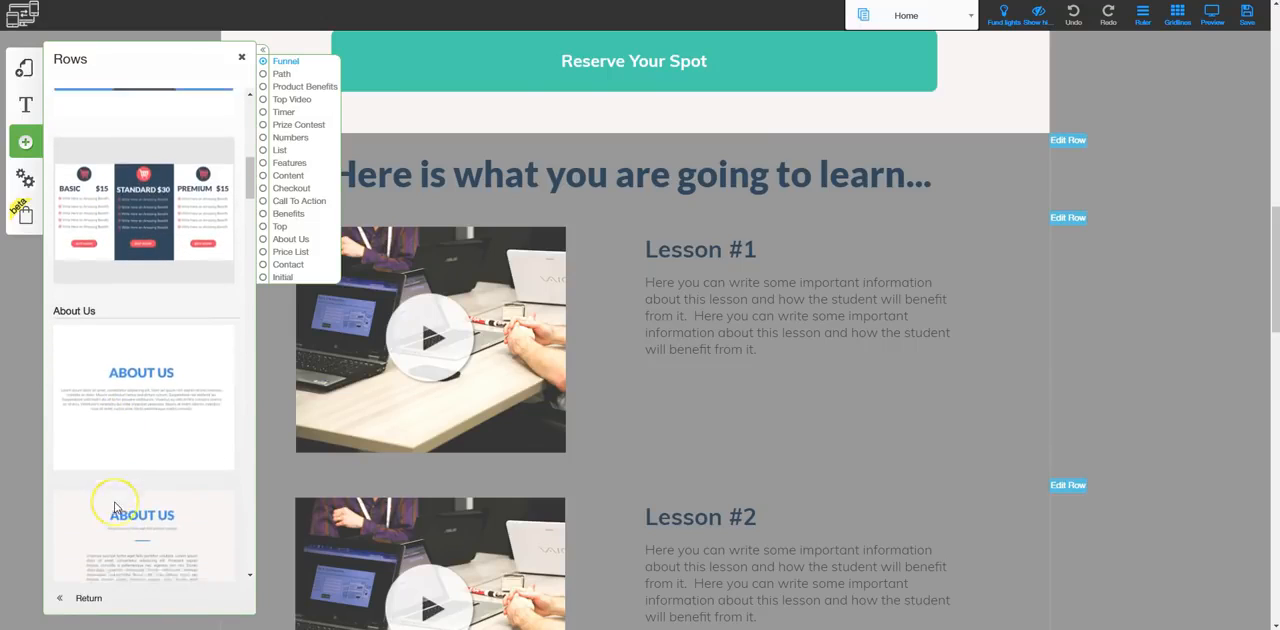
scroll(115, 509, down, 2)
click(104, 358)
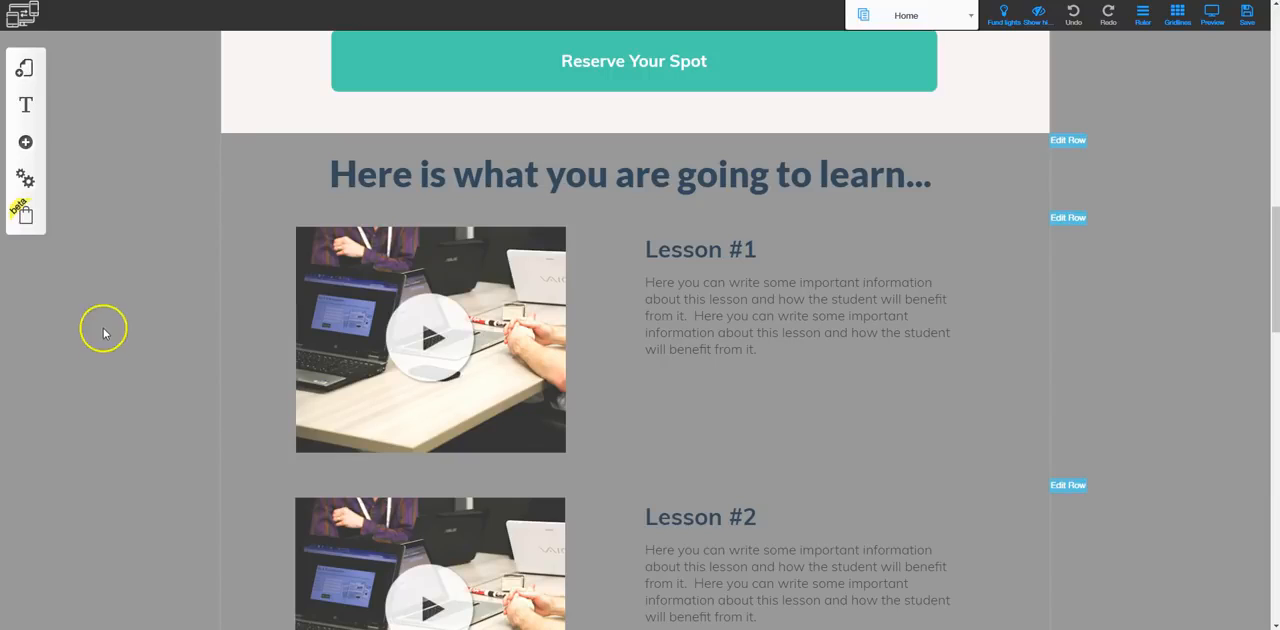
Add a page from the Blank Page category to the Free Course - Responsive #001 layout and name it "blank page"
click(26, 143)
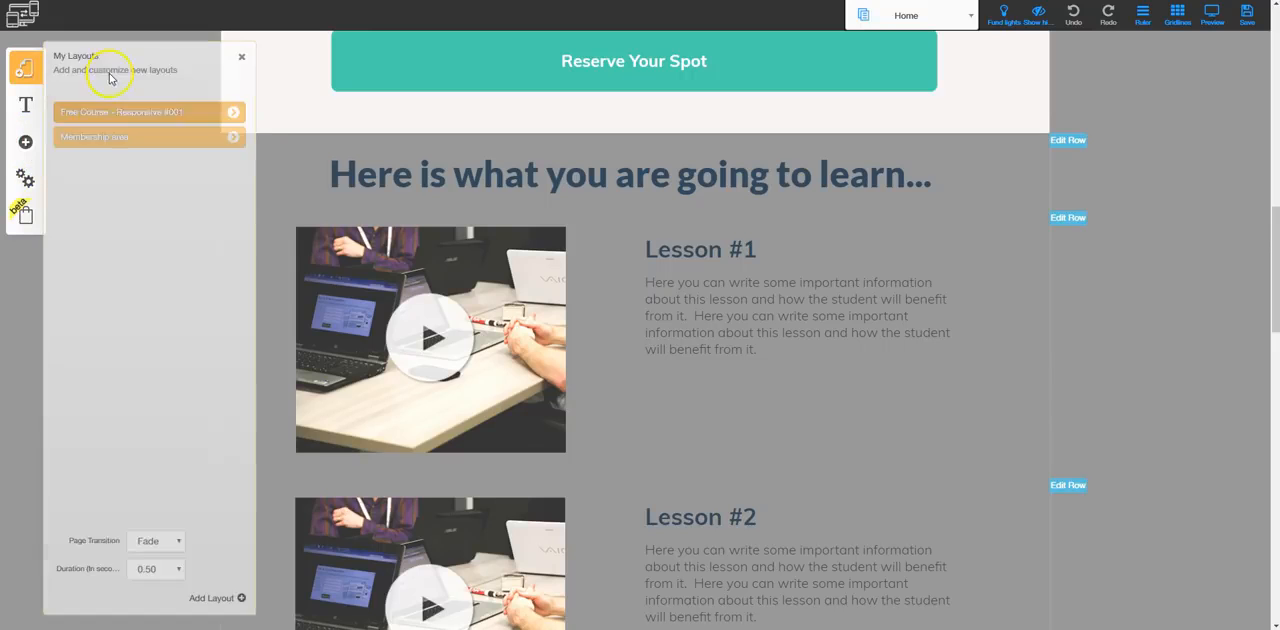
click(233, 113)
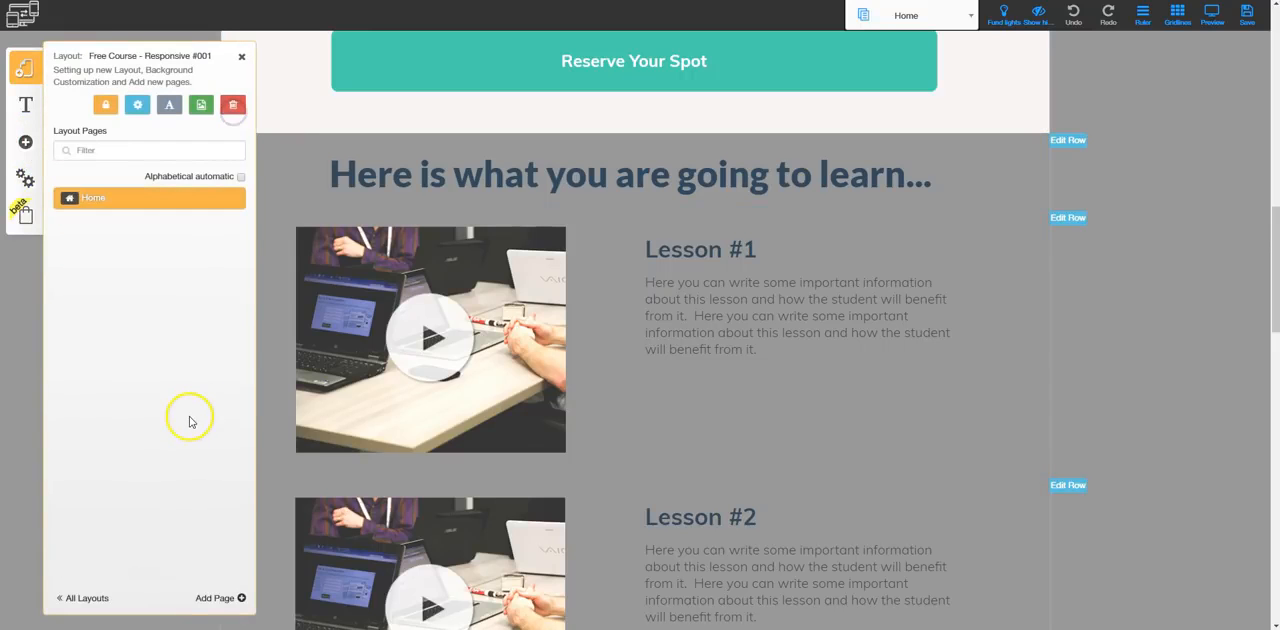
click(217, 599)
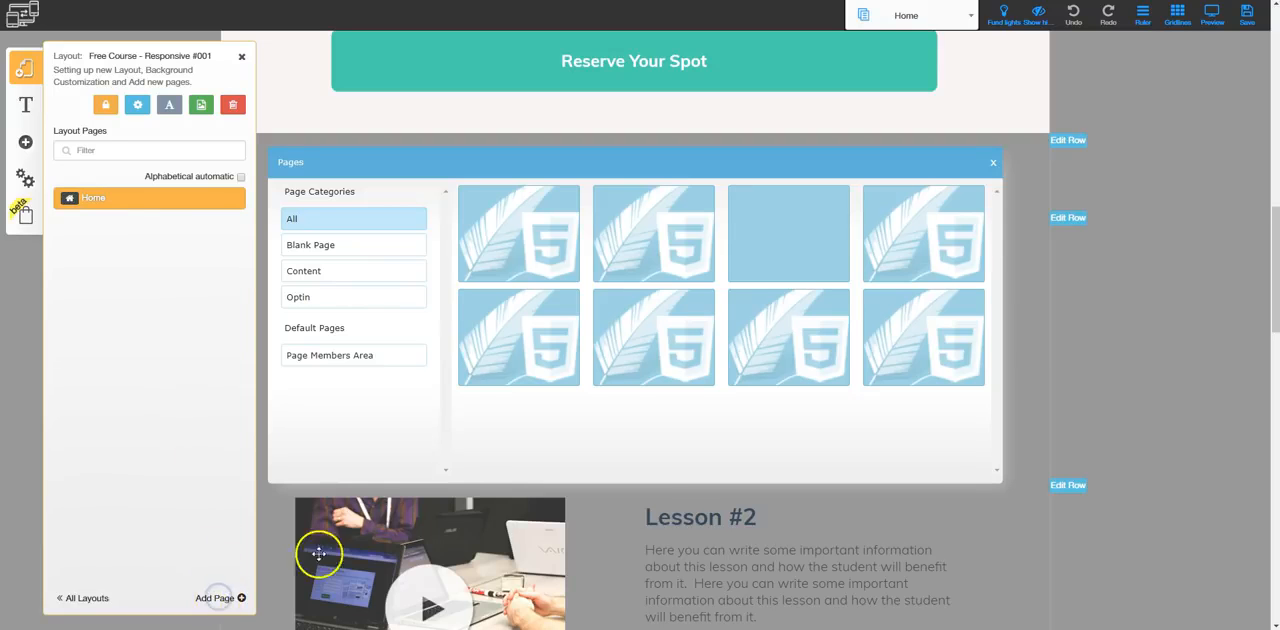
click(324, 249)
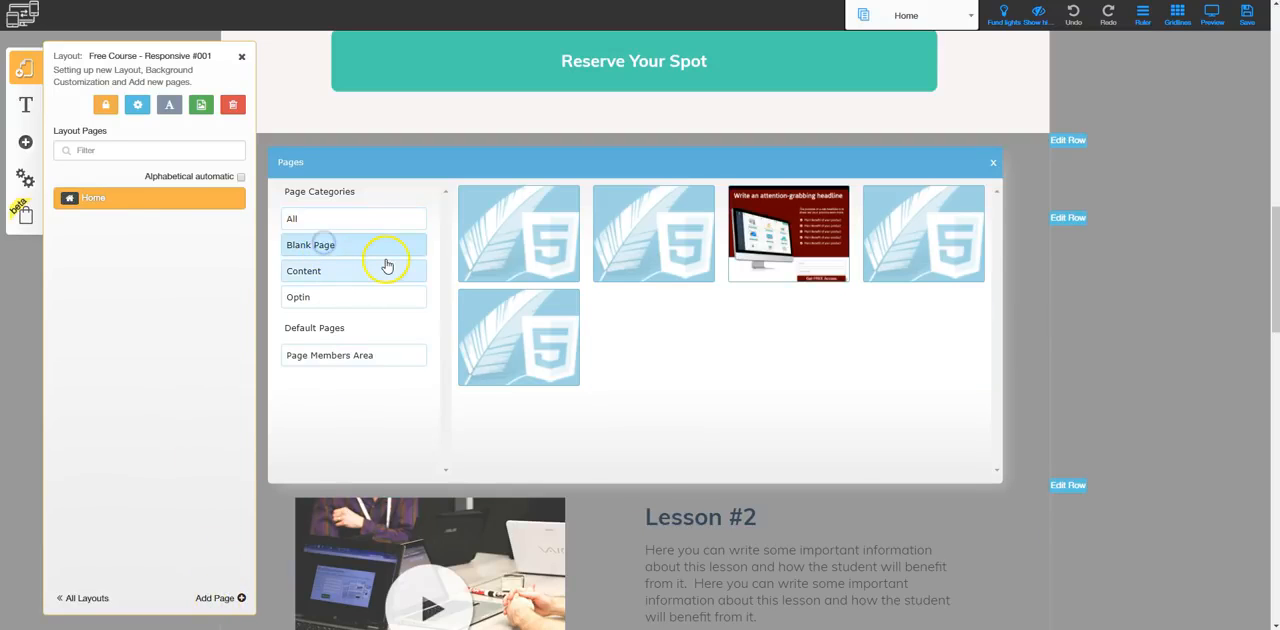
click(480, 268)
text(b)
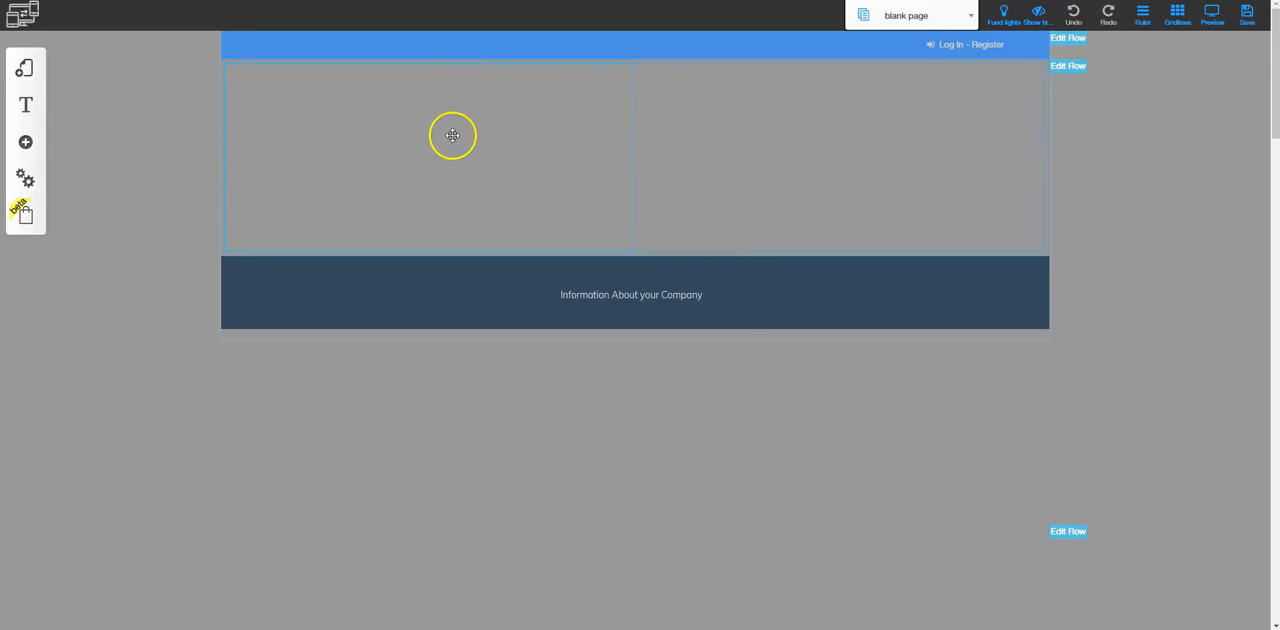
Try to add a column to the empty row above the footer, using the first column's configuration
click(453, 135)
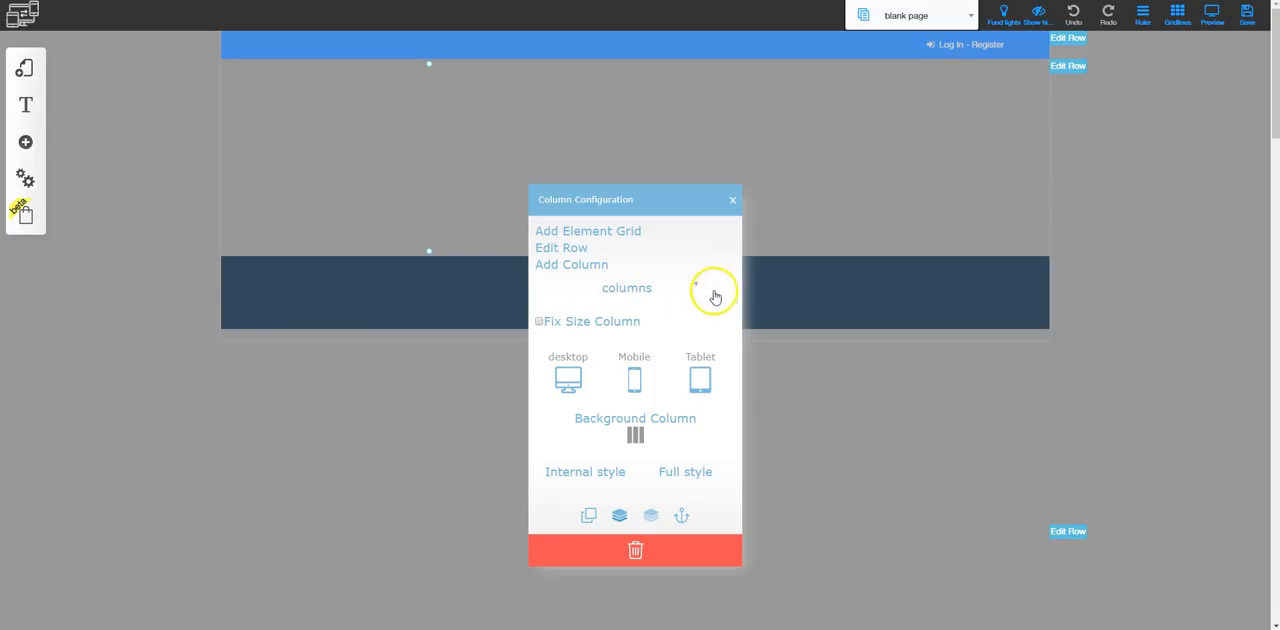
click(600, 265)
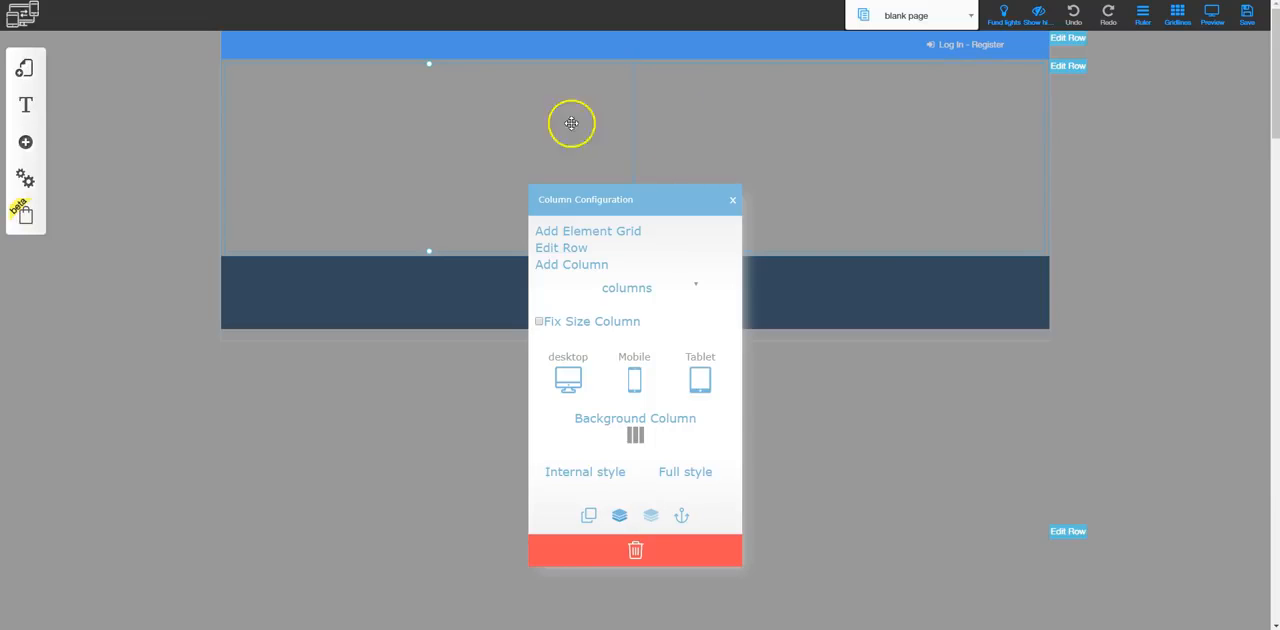
click(731, 200)
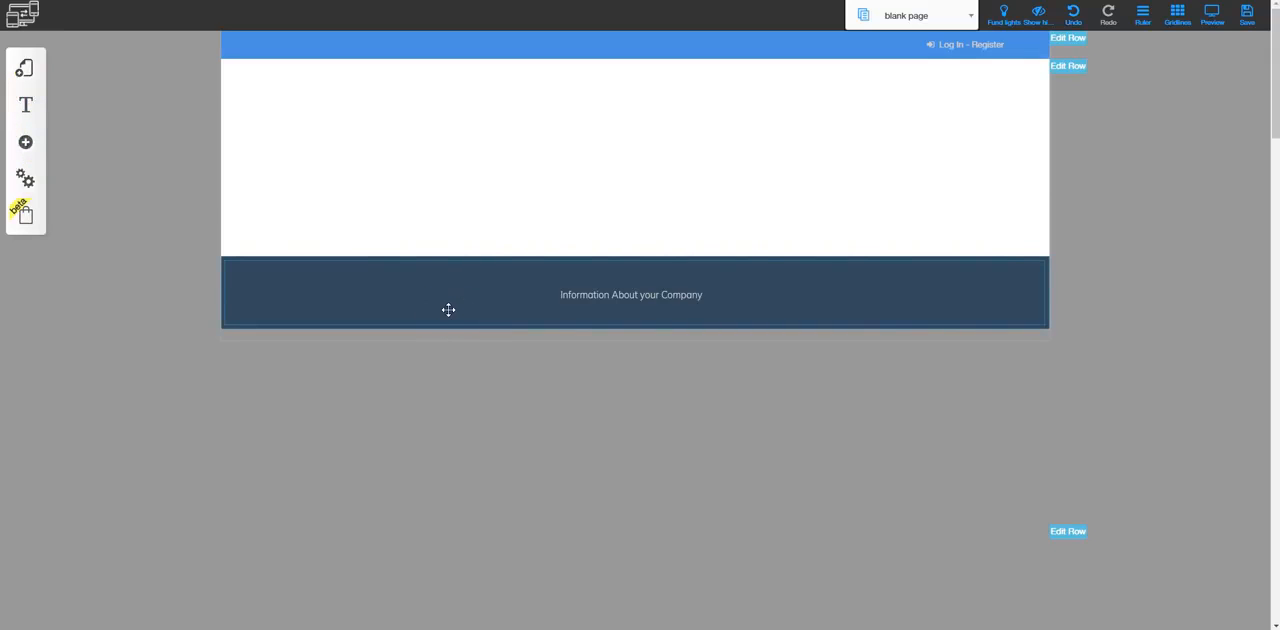
Add a third column to the empty row above the footer and reopen the first column's configuration
click(451, 143)
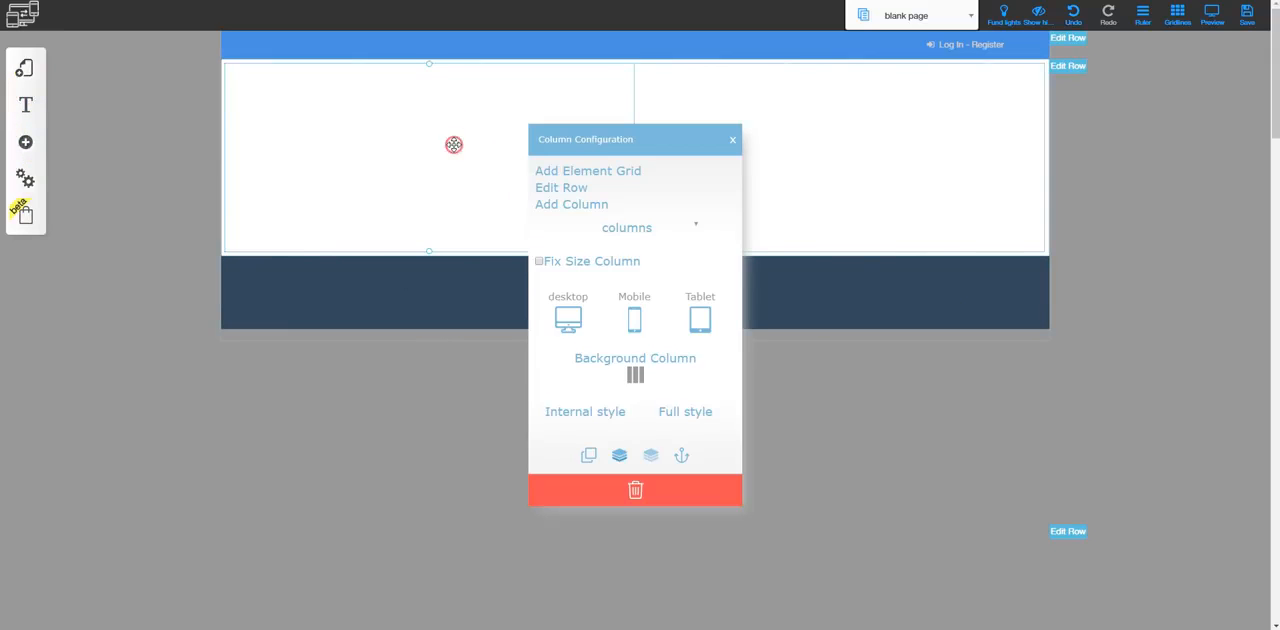
click(561, 203)
click(457, 156)
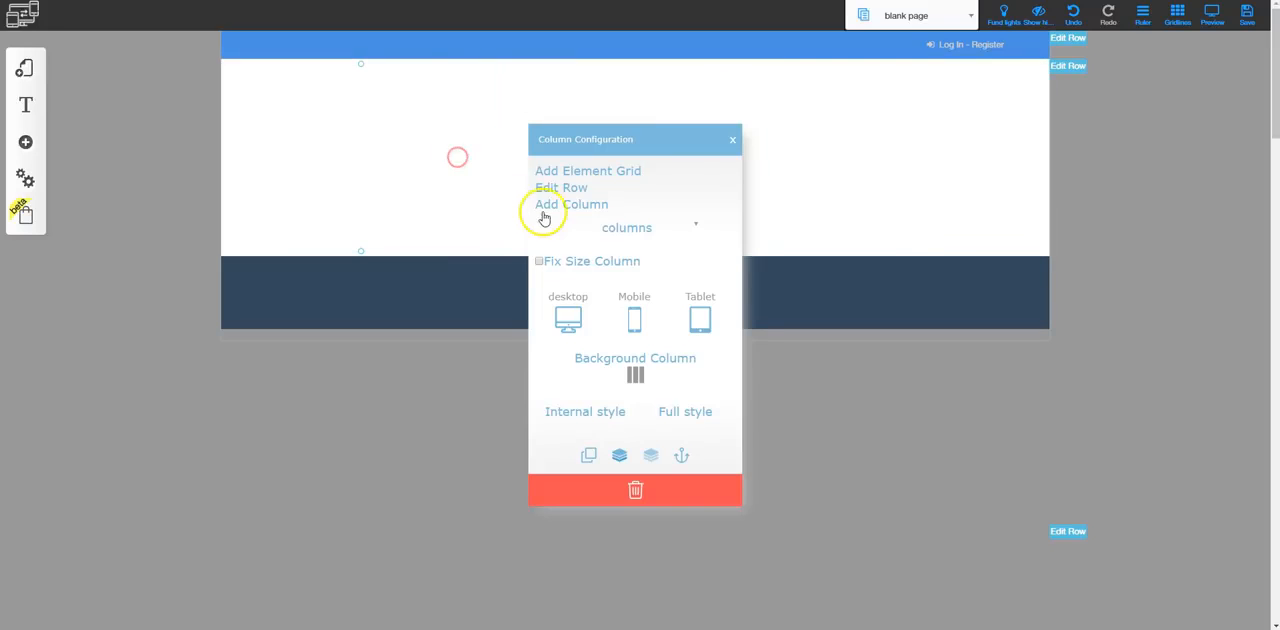
Add columns to the empty row above the footer until it holds six equal columns
click(561, 205)
click(385, 153)
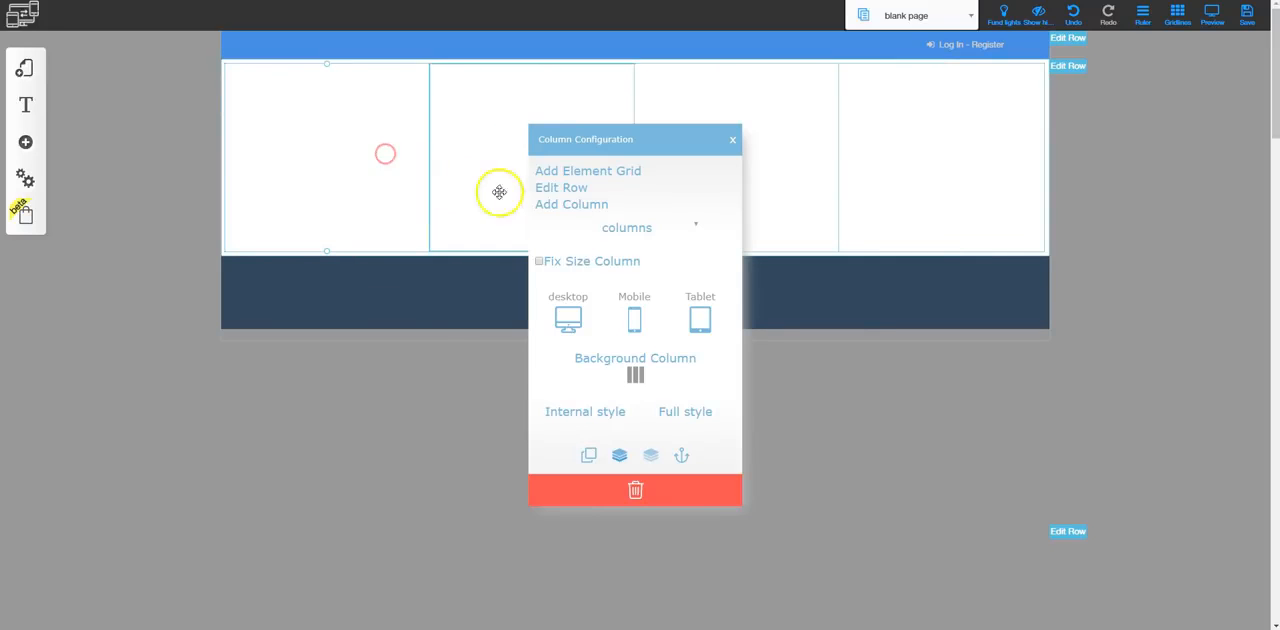
click(568, 205)
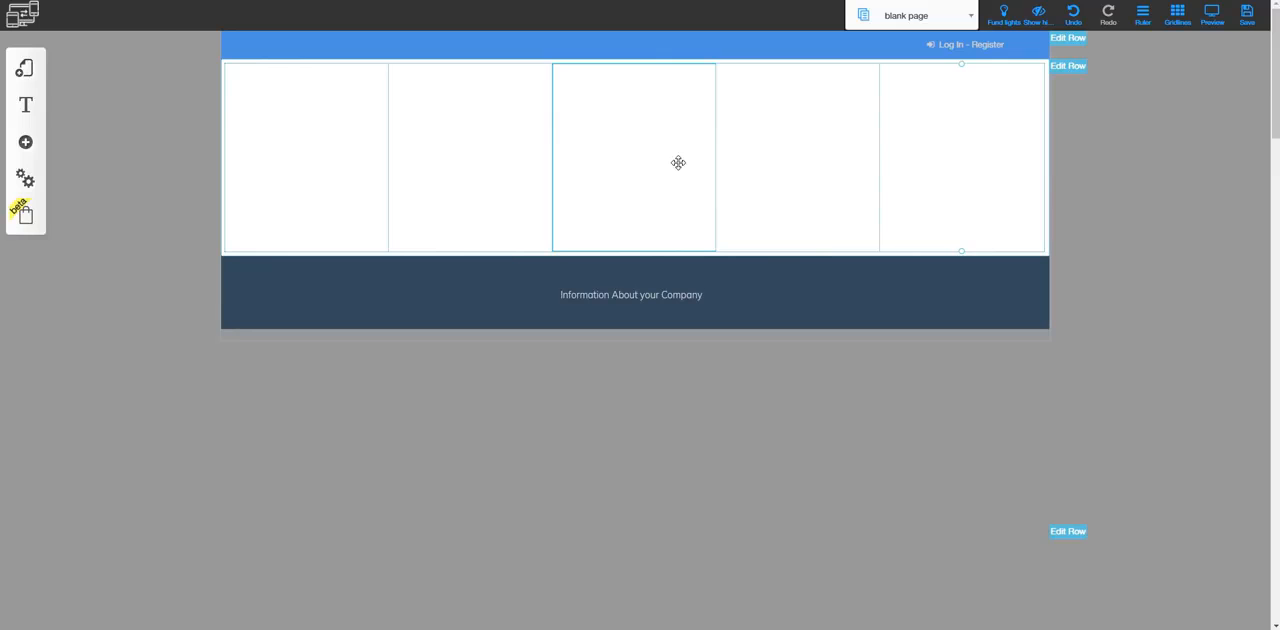
click(601, 139)
click(598, 204)
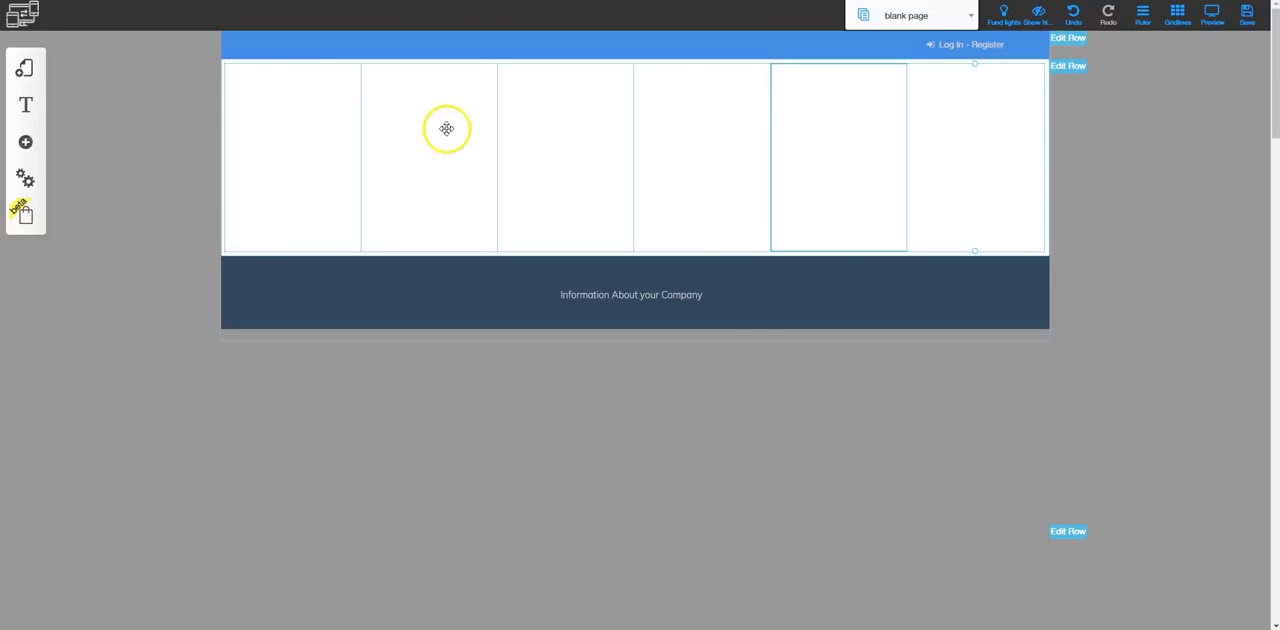
Set the column size of the row's first three columns to 2 each
right_click(291, 121)
click(683, 224)
click(676, 244)
right_click(463, 160)
click(677, 226)
click(669, 238)
right_click(589, 106)
click(686, 228)
click(678, 241)
Set the column size of the row's last three columns to 2 each and close the column configuration
right_click(737, 96)
click(683, 227)
click(679, 243)
right_click(822, 120)
click(672, 231)
click(671, 243)
right_click(918, 120)
click(672, 229)
click(658, 243)
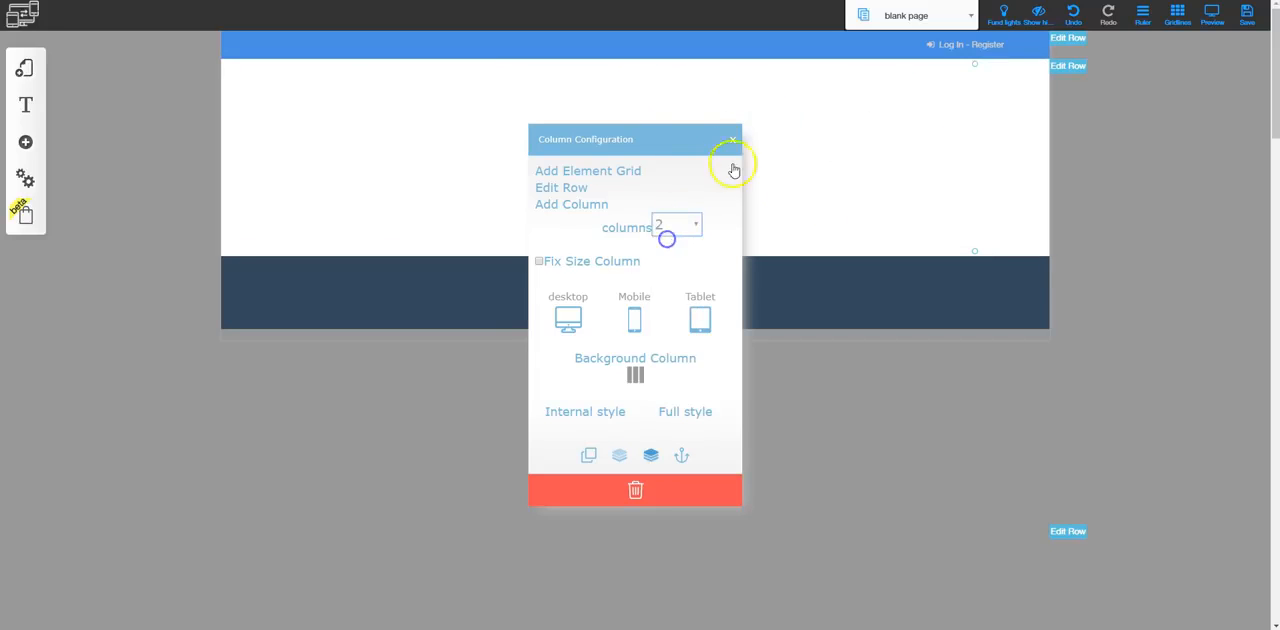
click(733, 139)
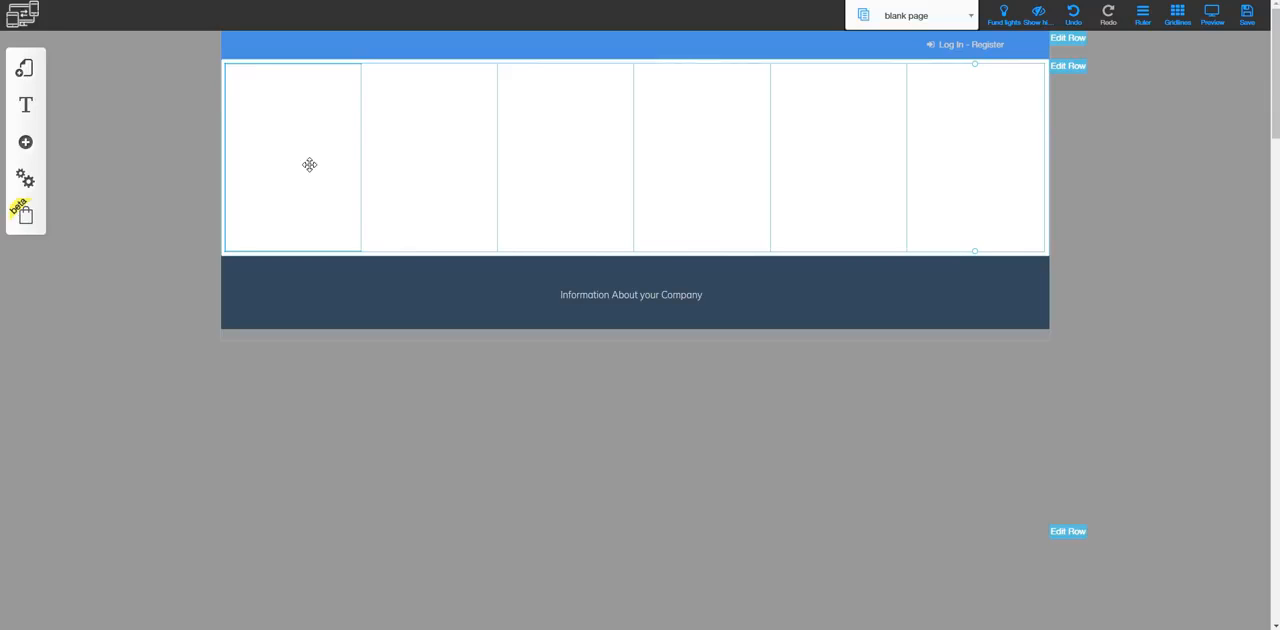
Set the sixth column's size to 3 and close its configuration
click(1086, 306)
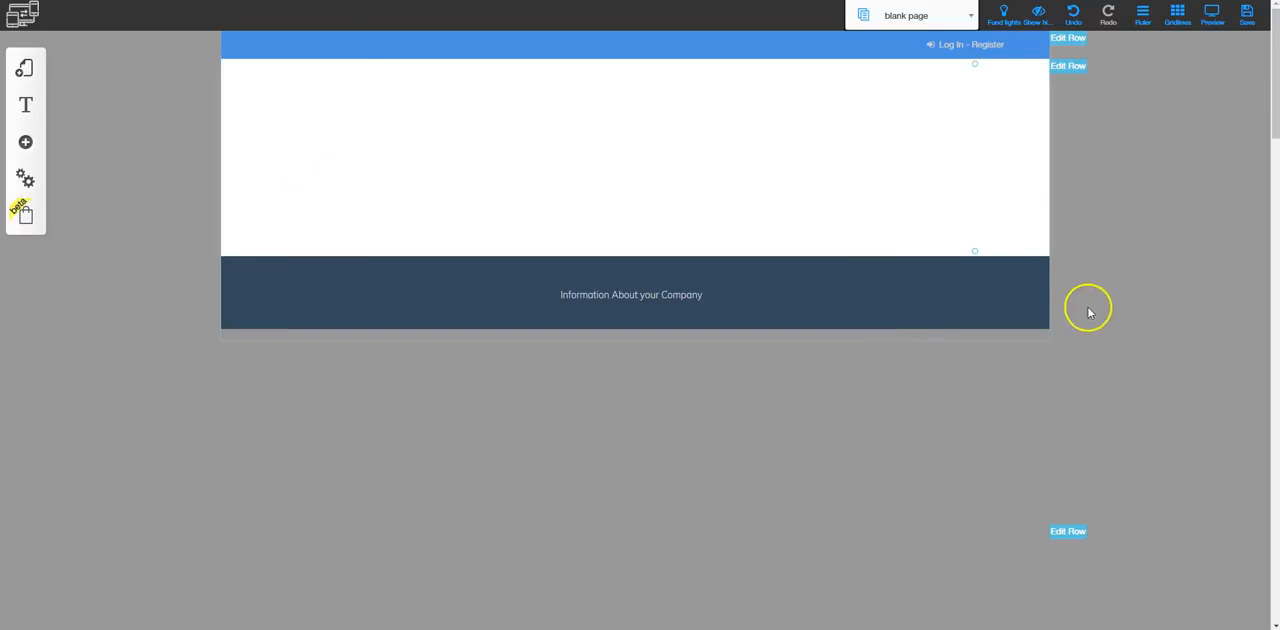
click(970, 130)
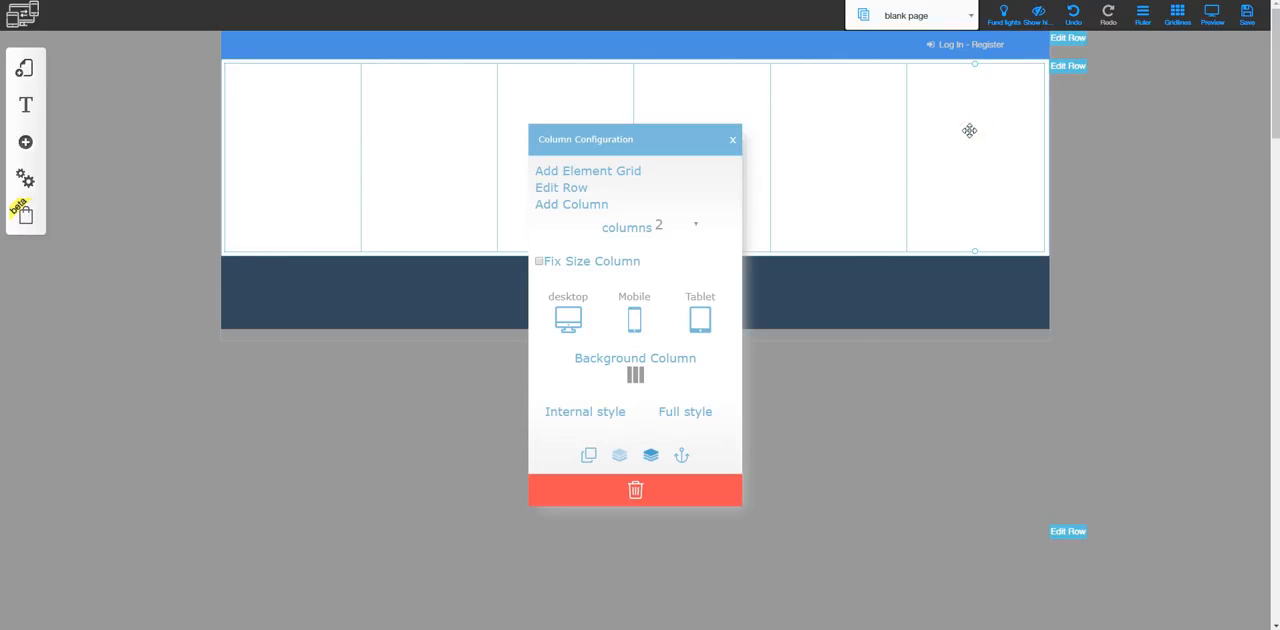
click(690, 224)
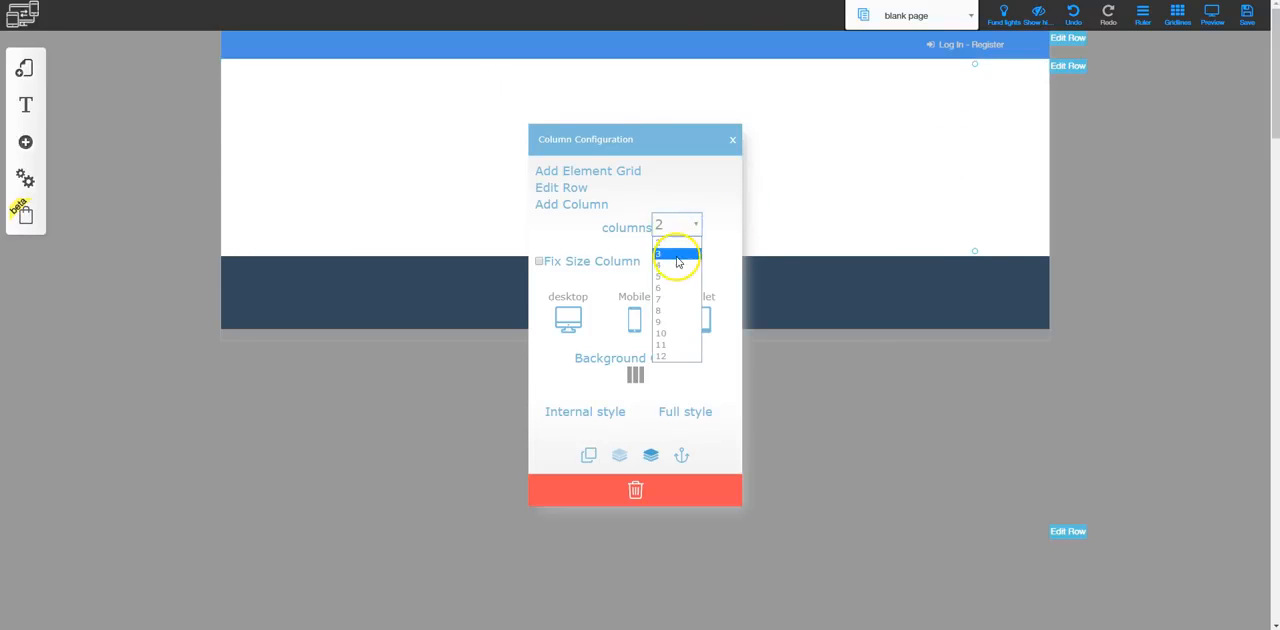
click(677, 255)
click(732, 139)
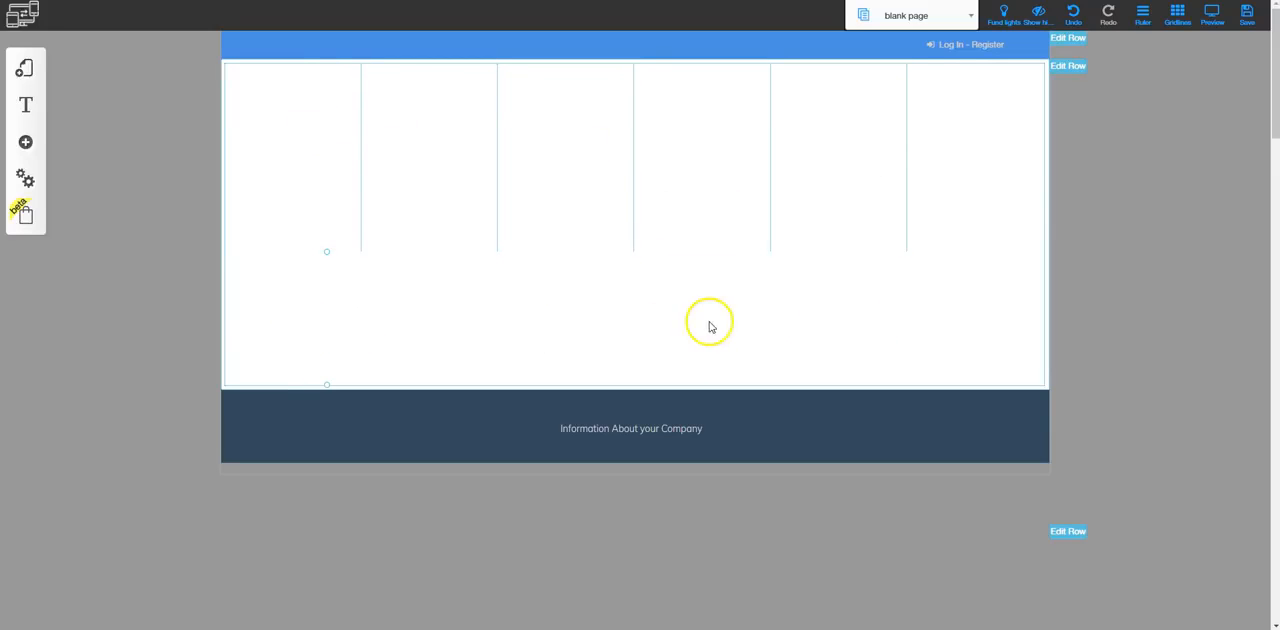
Set the size of the sixth column, wrapped onto the second line, to 12
click(340, 314)
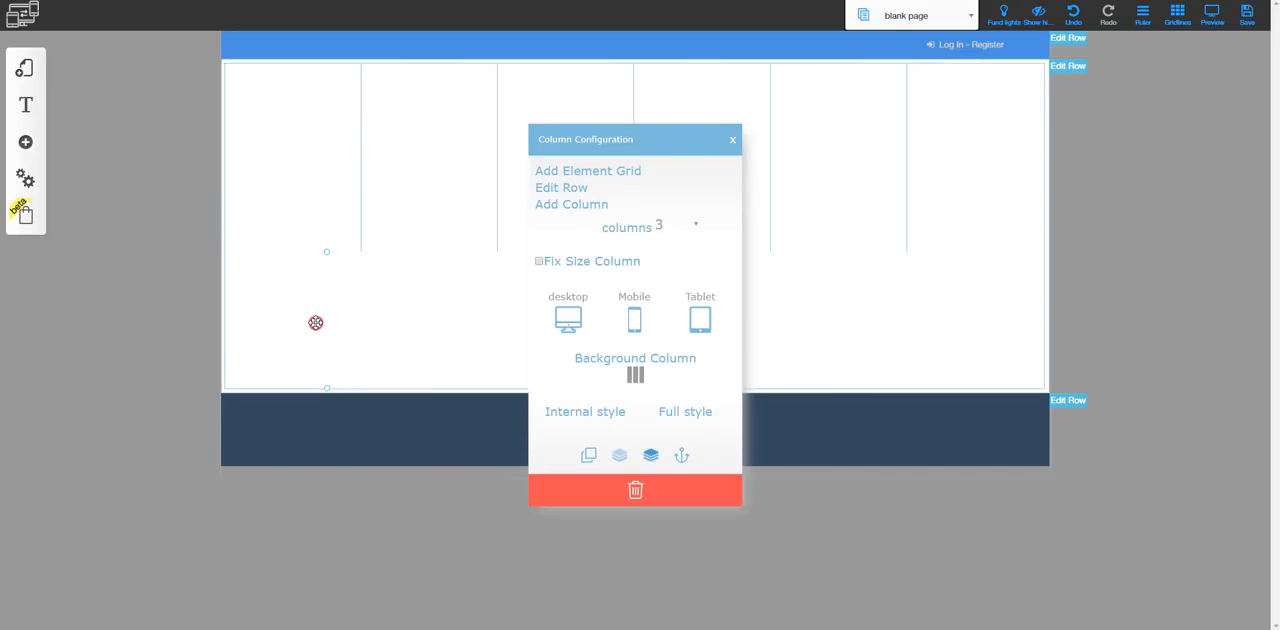
click(697, 229)
click(662, 358)
click(834, 328)
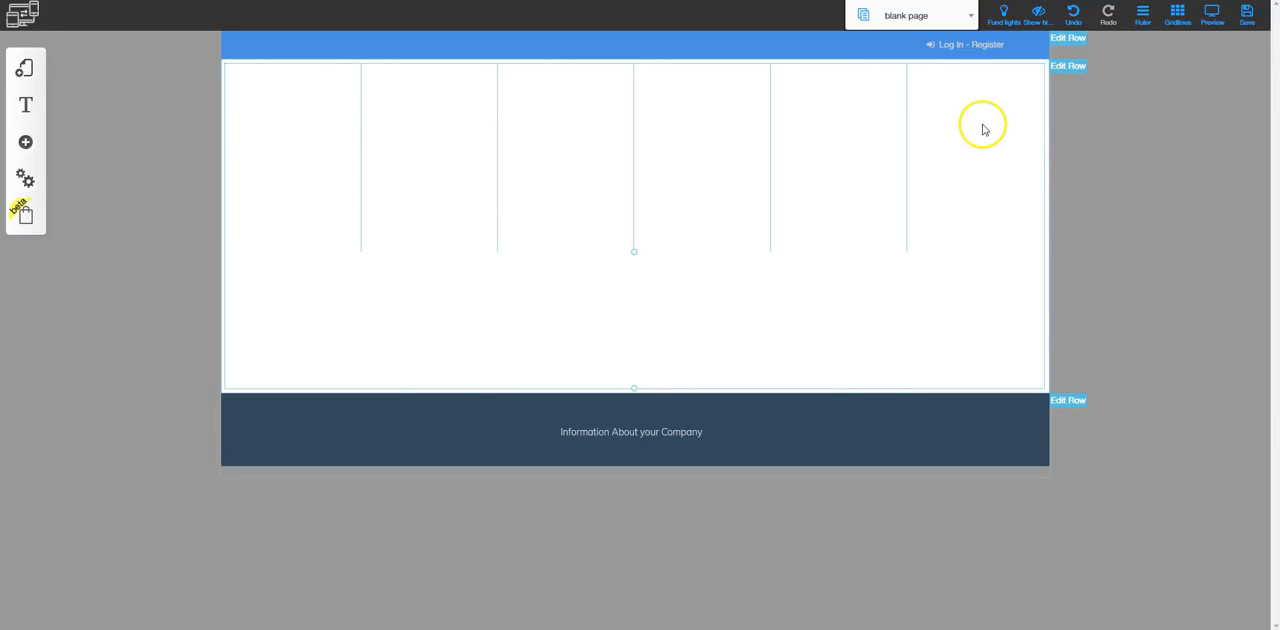
Set the fifth column's size to 4 and close its configuration
click(846, 123)
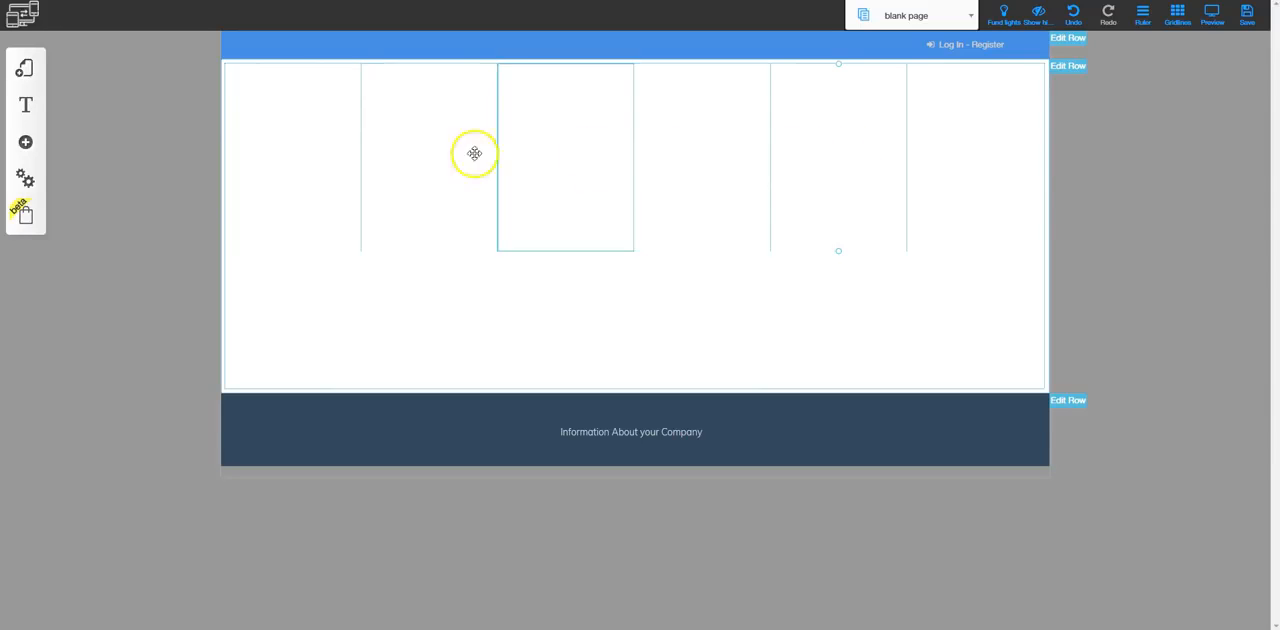
click(835, 147)
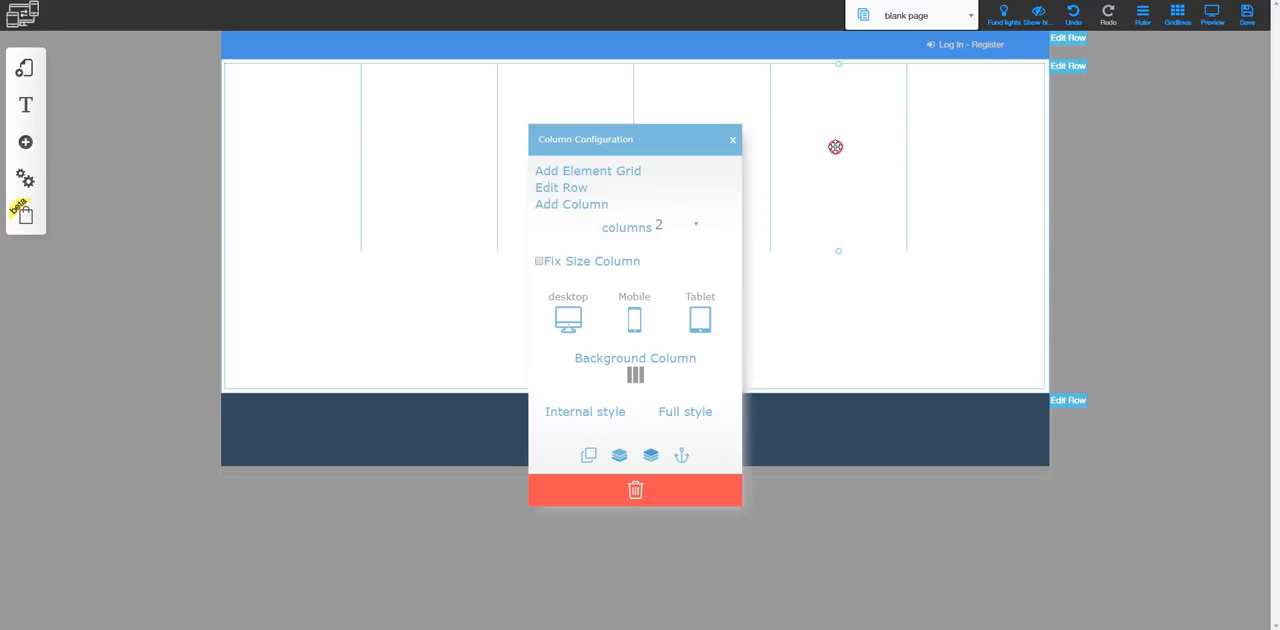
click(688, 224)
click(674, 265)
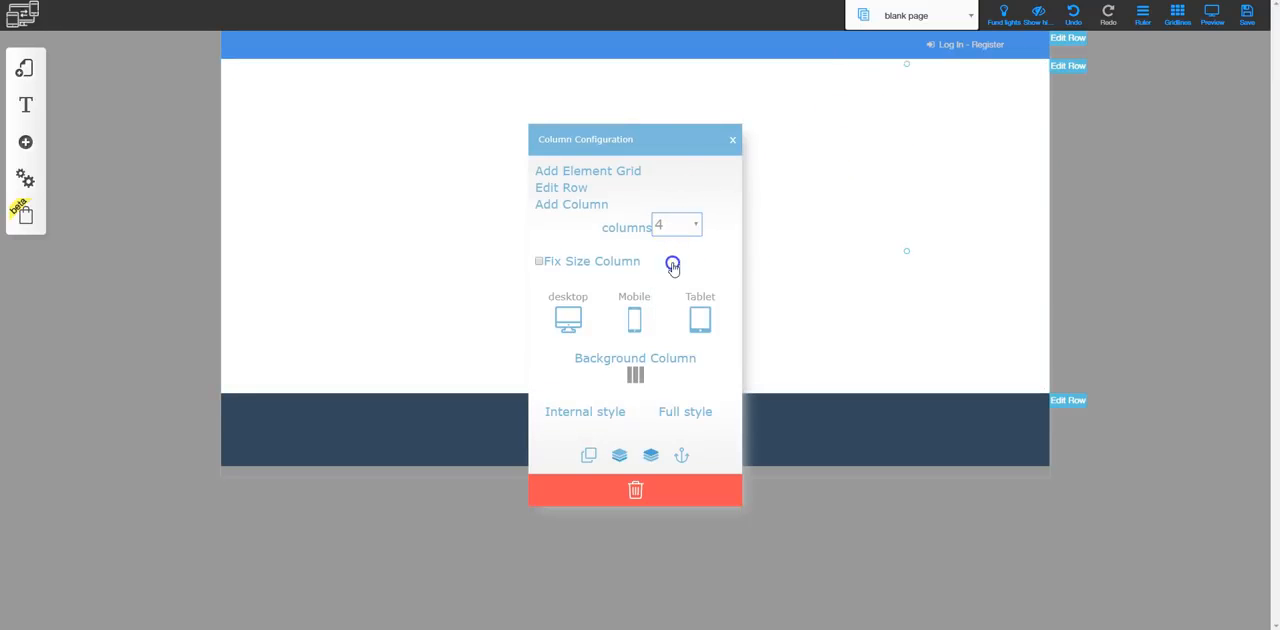
click(928, 172)
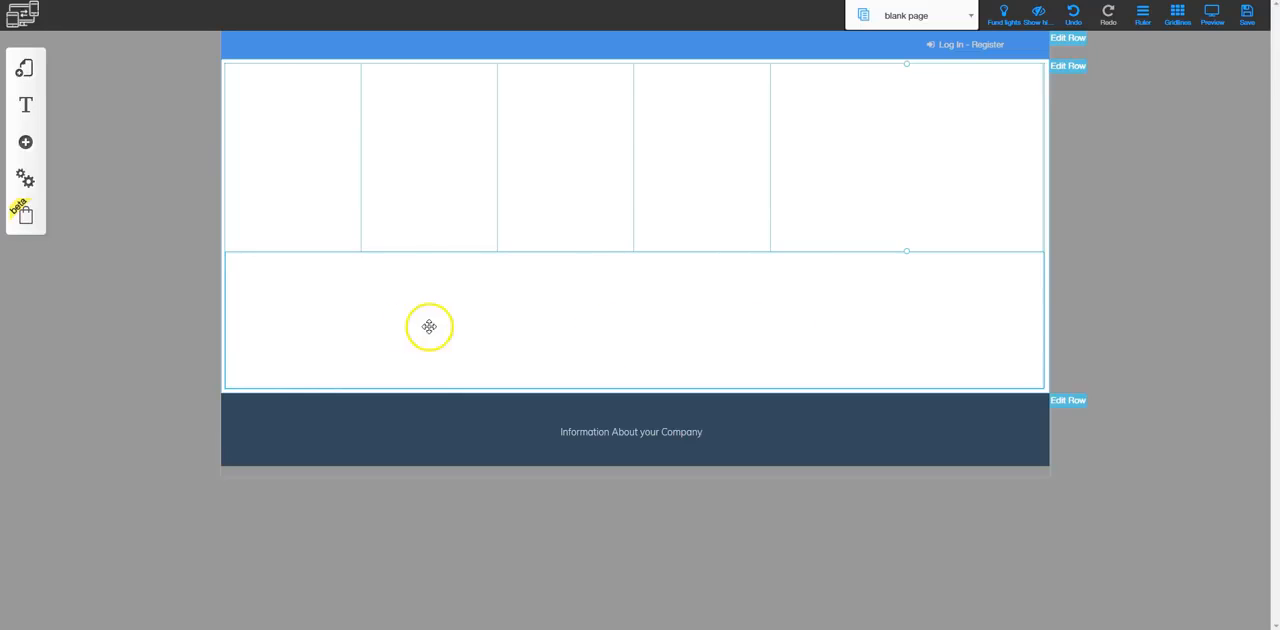
click(796, 324)
drag(796, 324, 842, 271)
drag(707, 328, 317, 126)
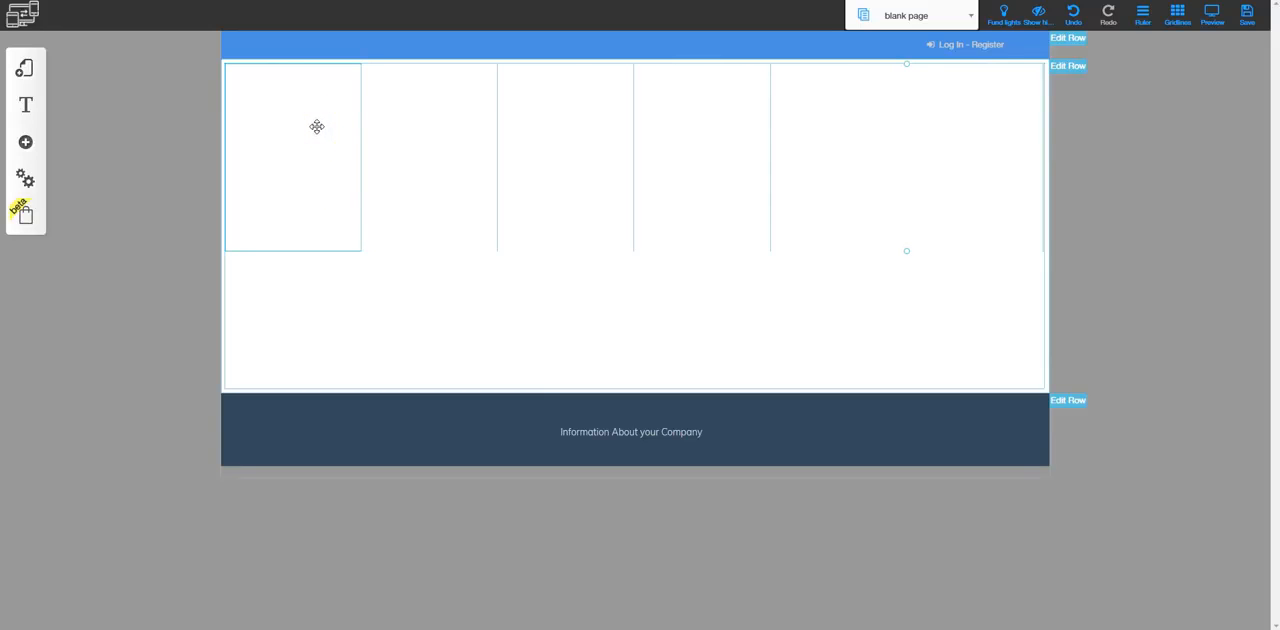
Hide the first column on mobile and tablet, leaving it enabled for desktop
click(306, 126)
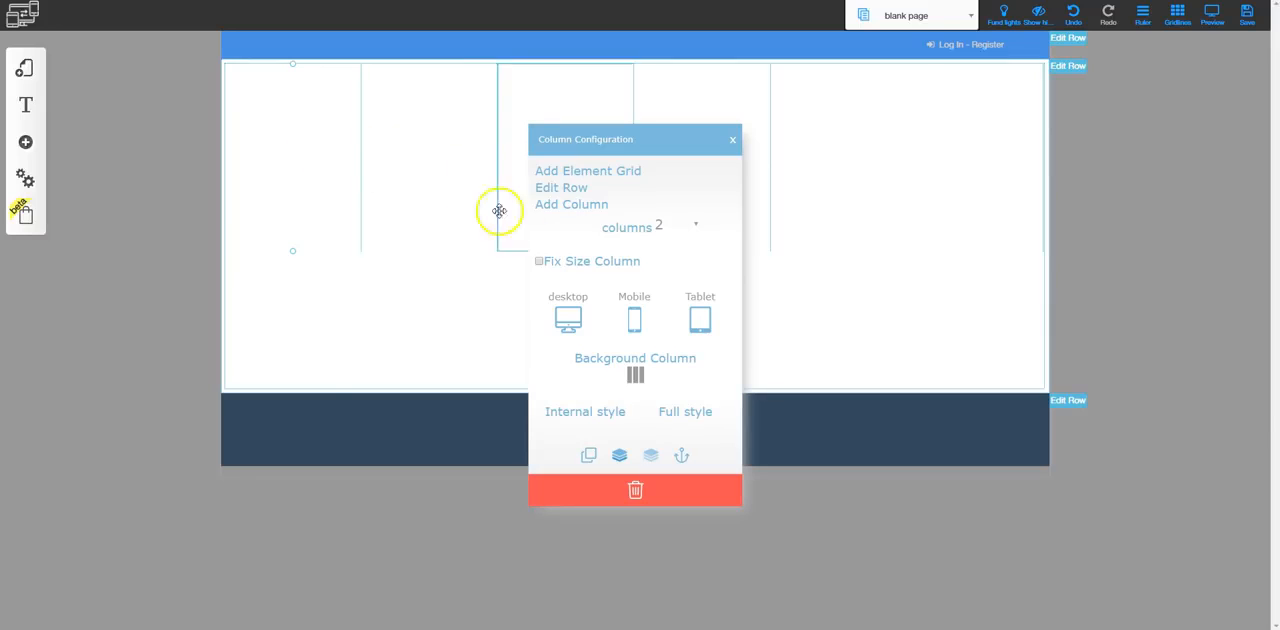
click(634, 318)
click(688, 320)
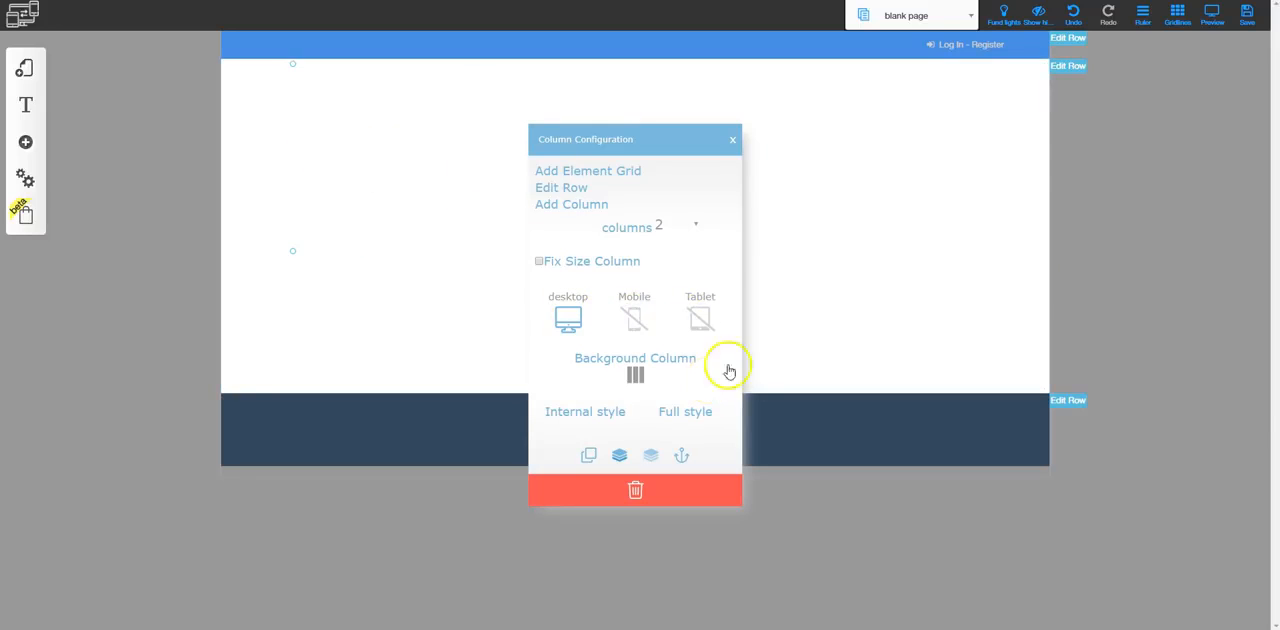
click(826, 254)
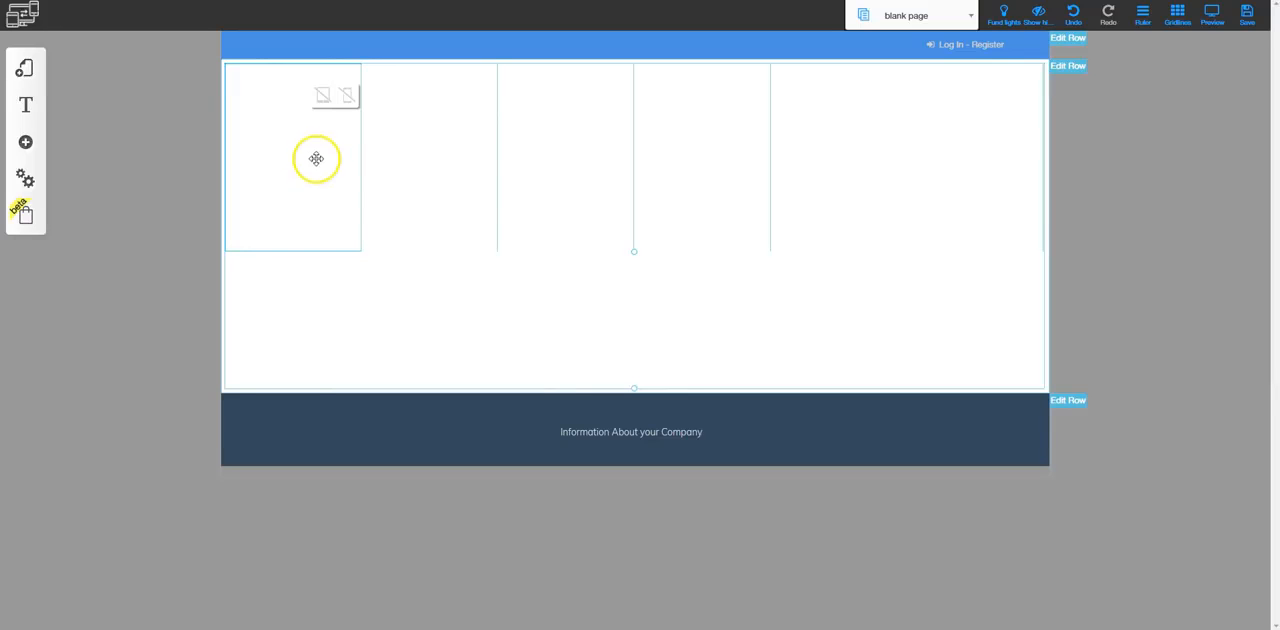
Add the first ready-made About Us row template to the page and close the row library
click(40, 150)
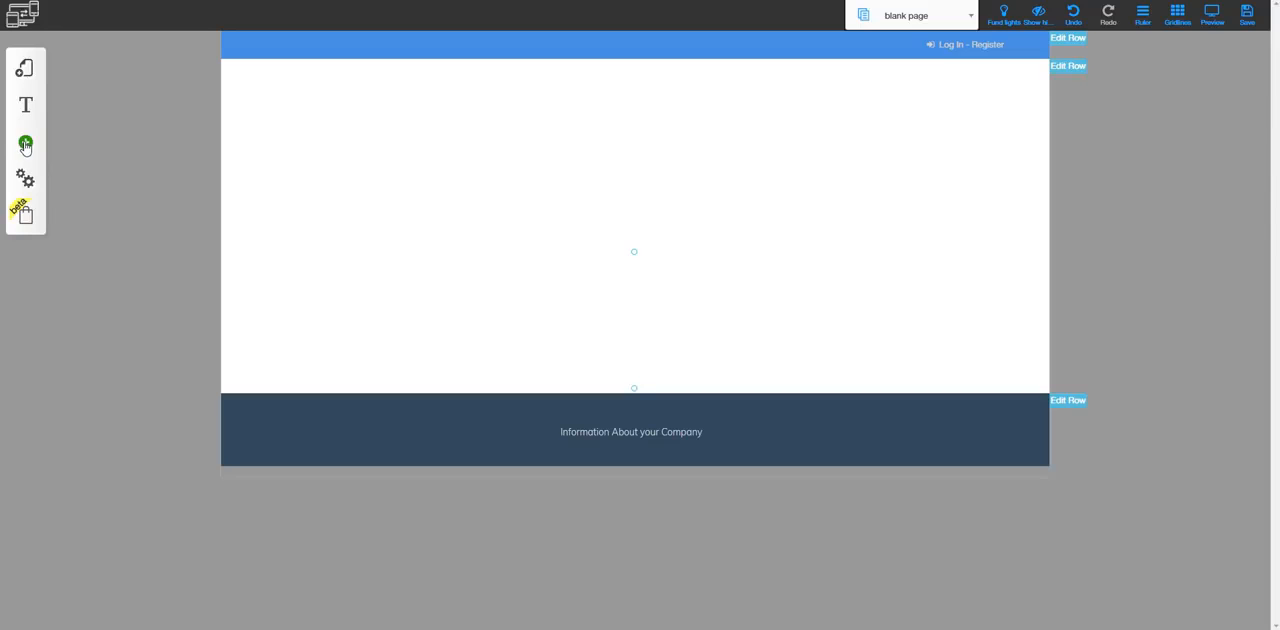
click(26, 145)
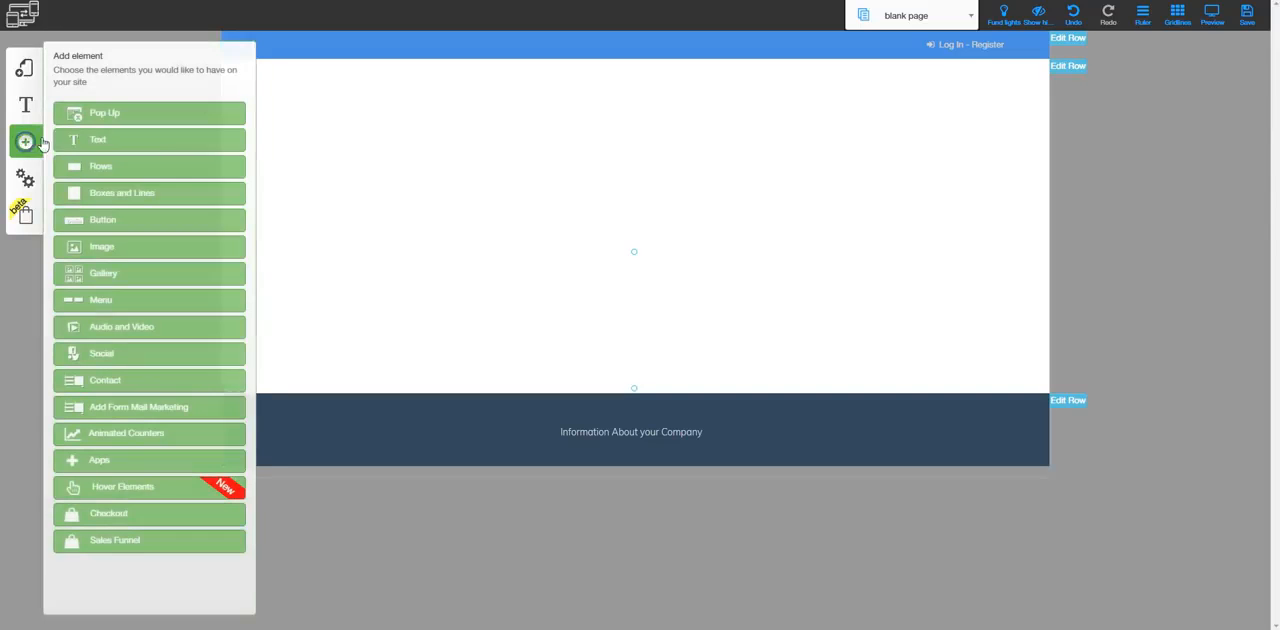
click(109, 168)
scroll(114, 406, down, 5)
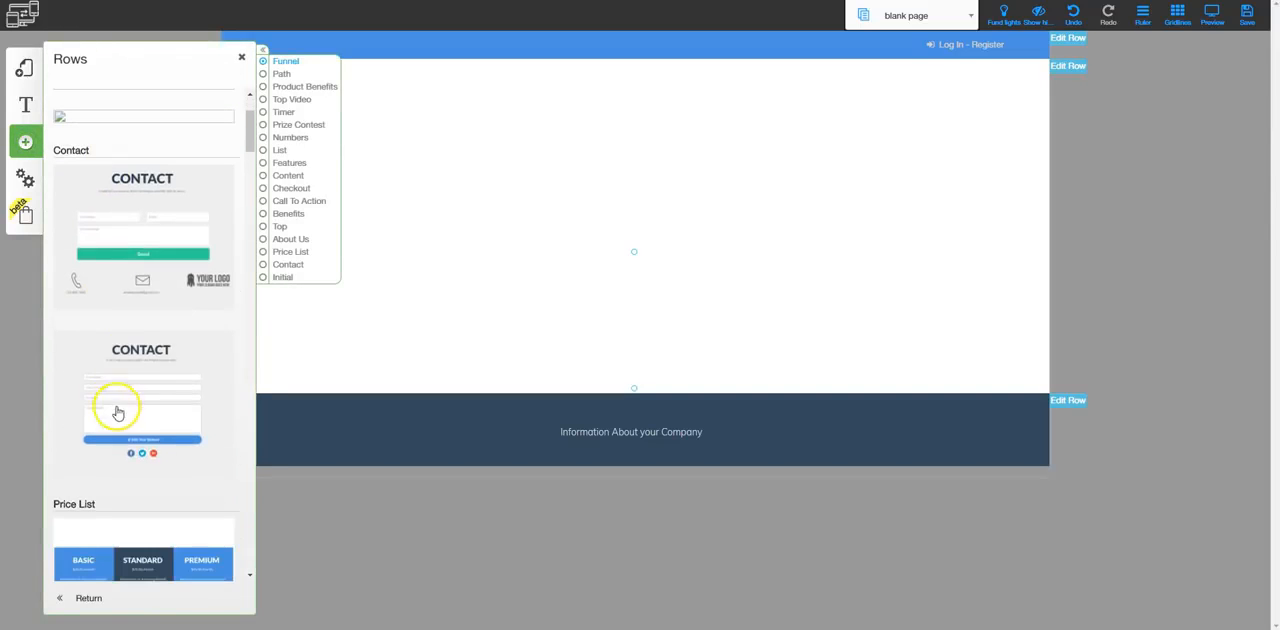
scroll(118, 425, down, 4)
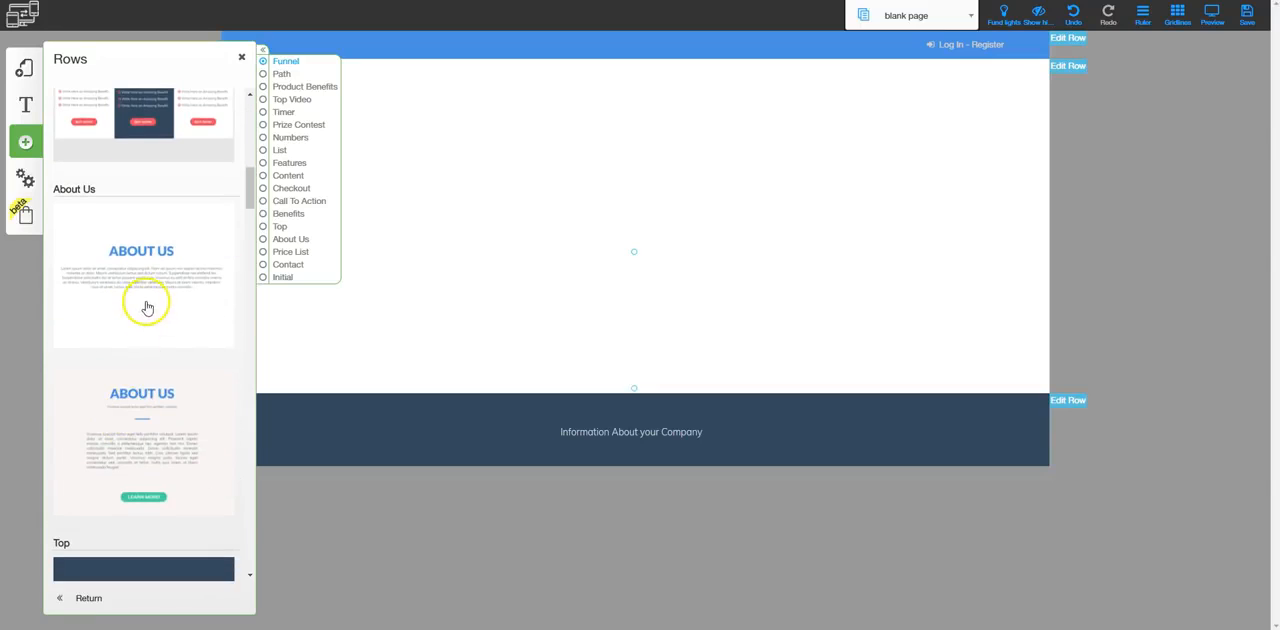
click(141, 250)
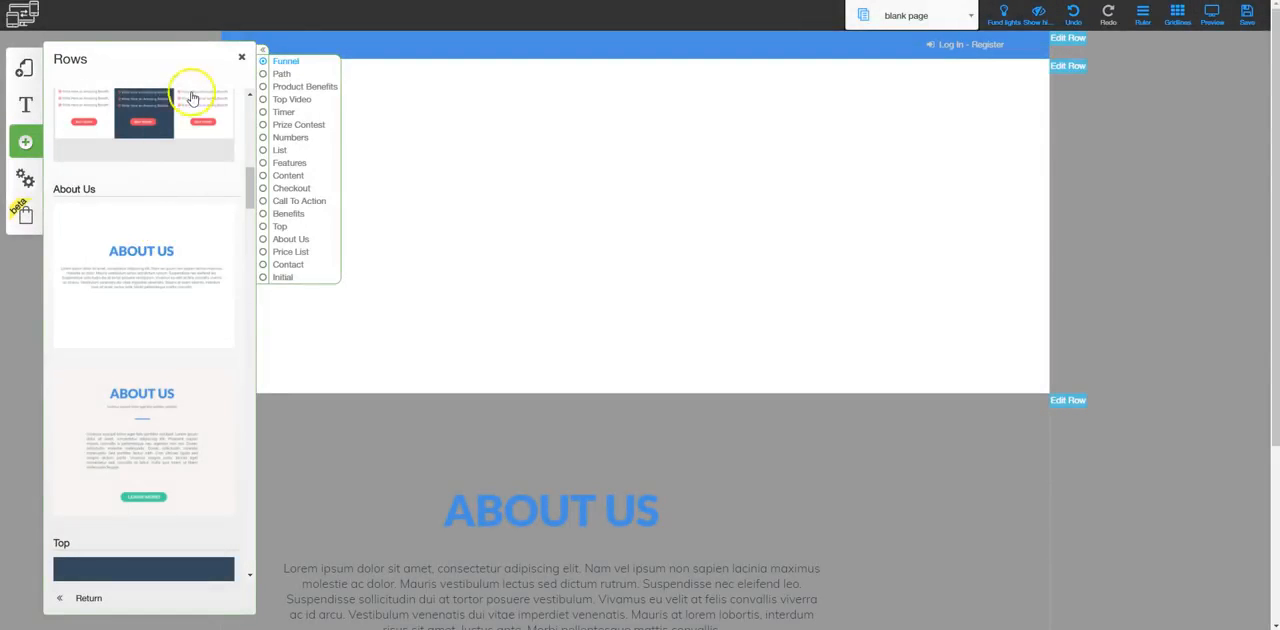
click(241, 57)
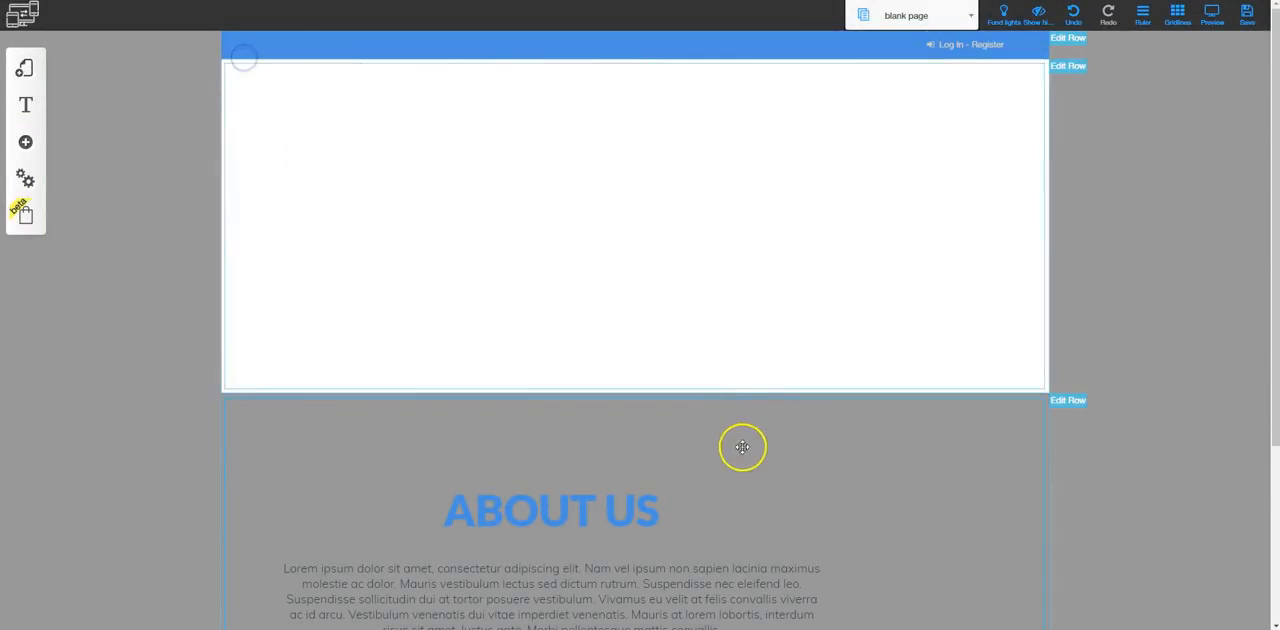
Move the ABOUT US heading and the lorem ipsum paragraph toward the centre of their row
scroll(660, 400, down, 2)
drag(589, 297, 666, 286)
drag(591, 391, 695, 389)
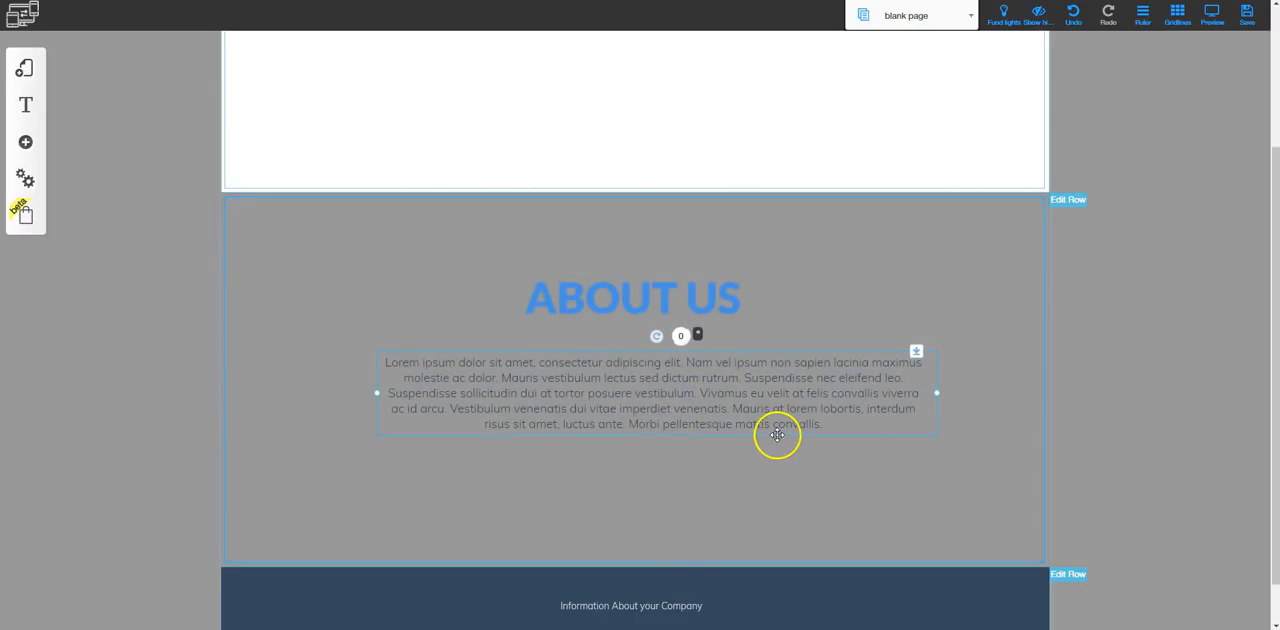
Move the About Us row above the white multi-column row through its row configuration
click(1068, 201)
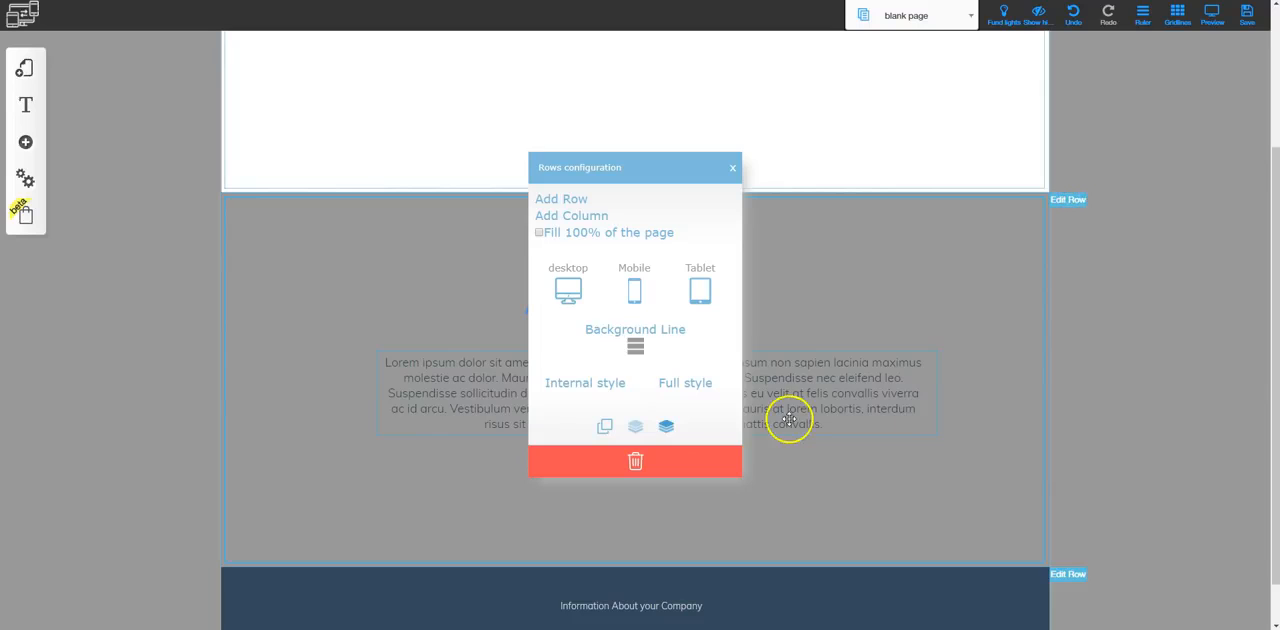
click(667, 425)
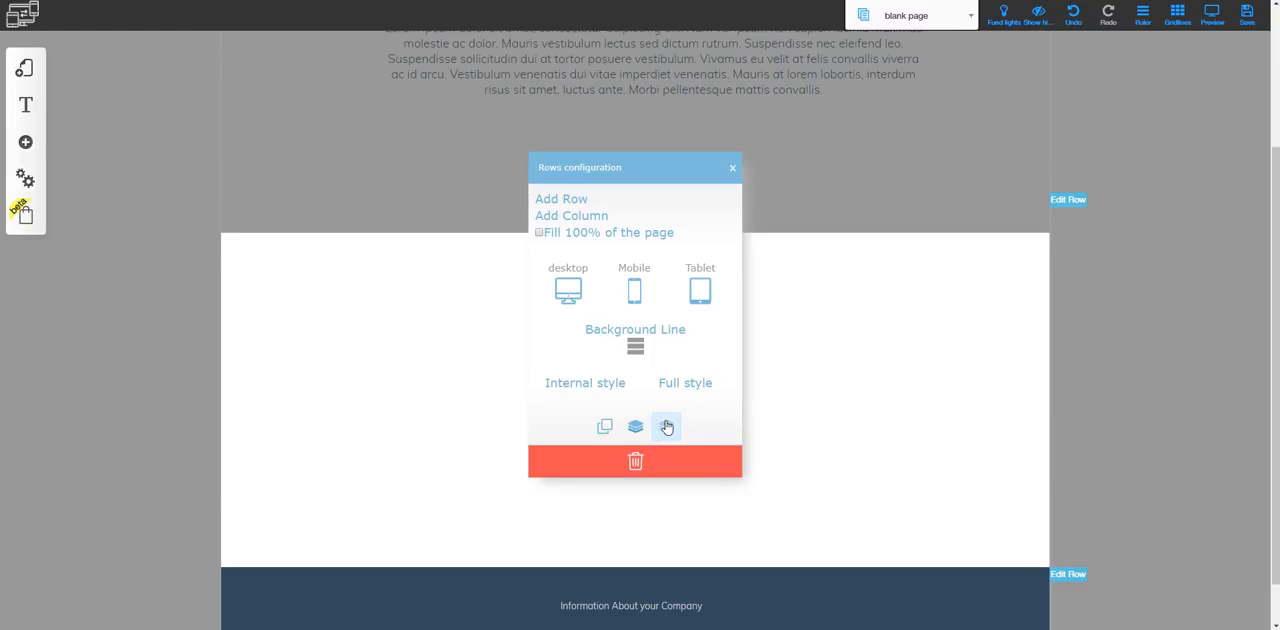
click(733, 167)
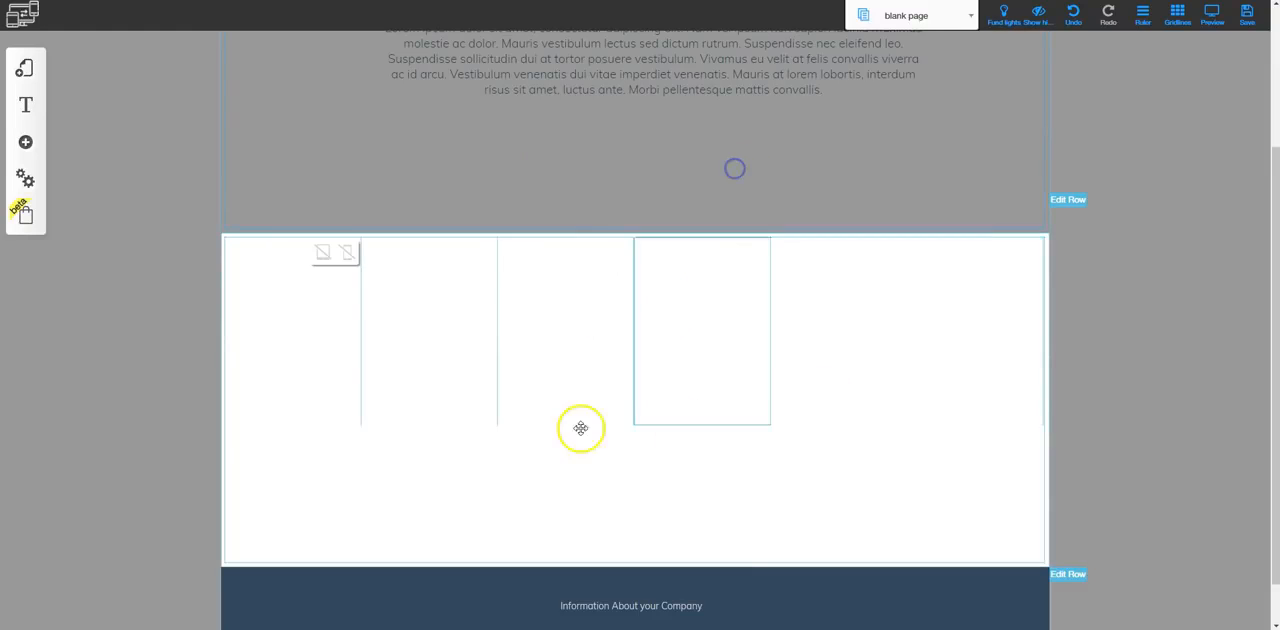
Move the About Us row back below the white multi-column row and close the row configuration
scroll(814, 390, up, 2)
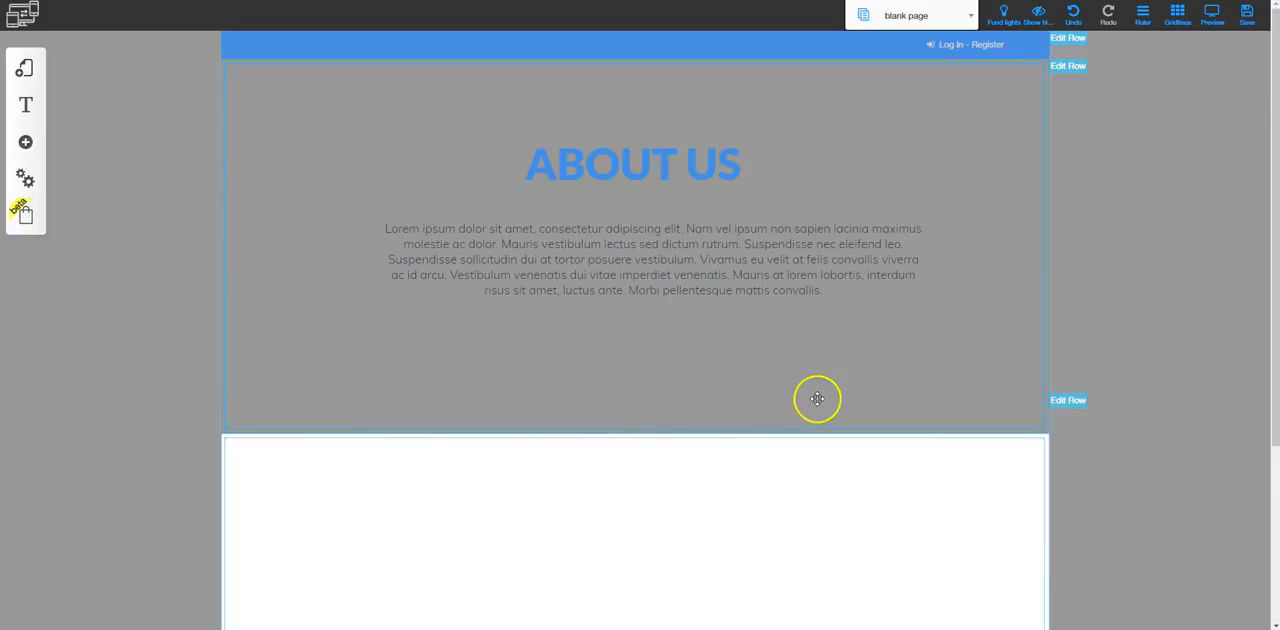
click(1066, 66)
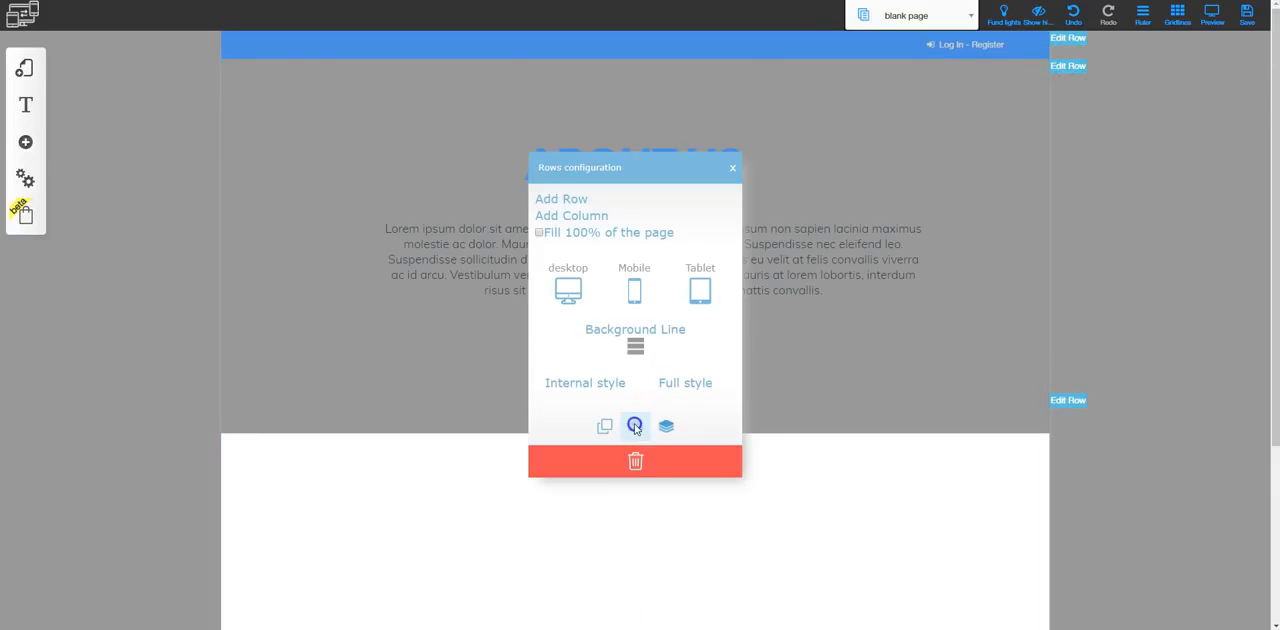
click(634, 428)
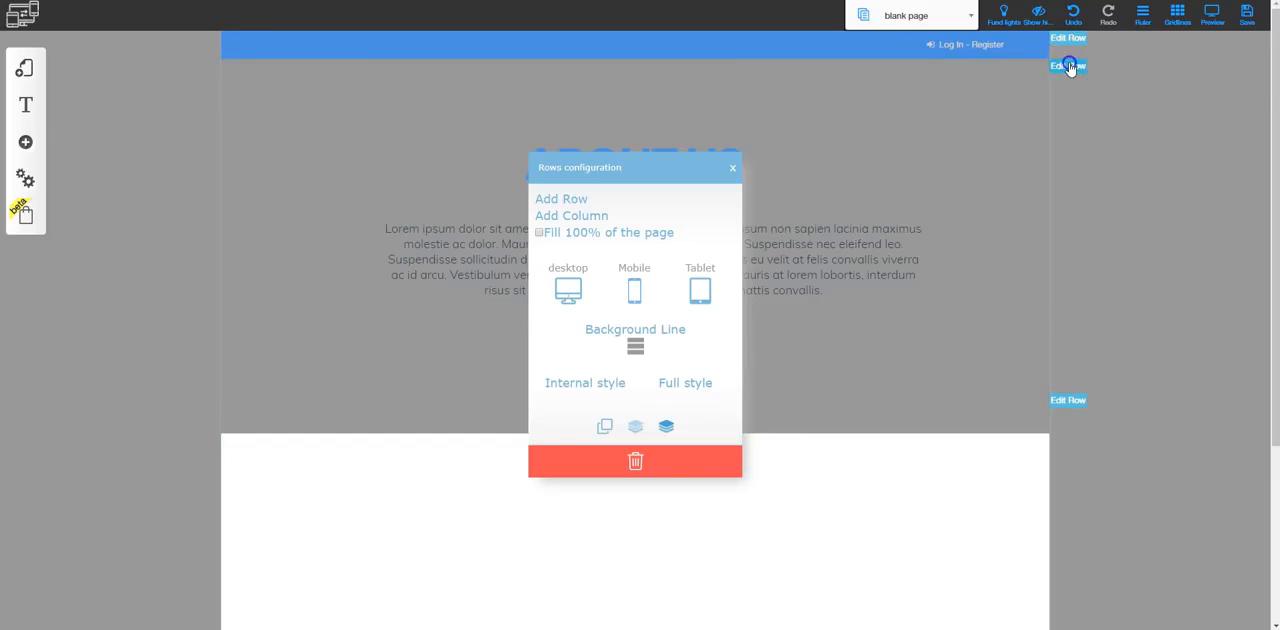
click(1068, 64)
click(732, 167)
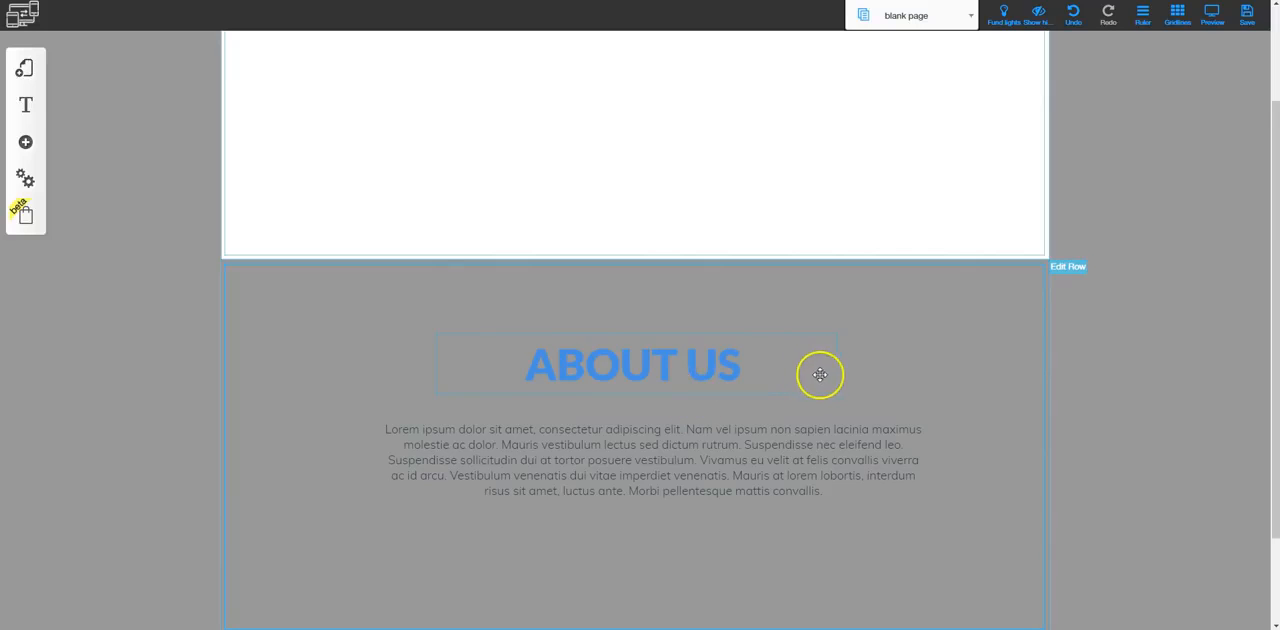
Switch from the blank page to the Home page through the layouts list, and close the list
scroll(825, 395, up, 2)
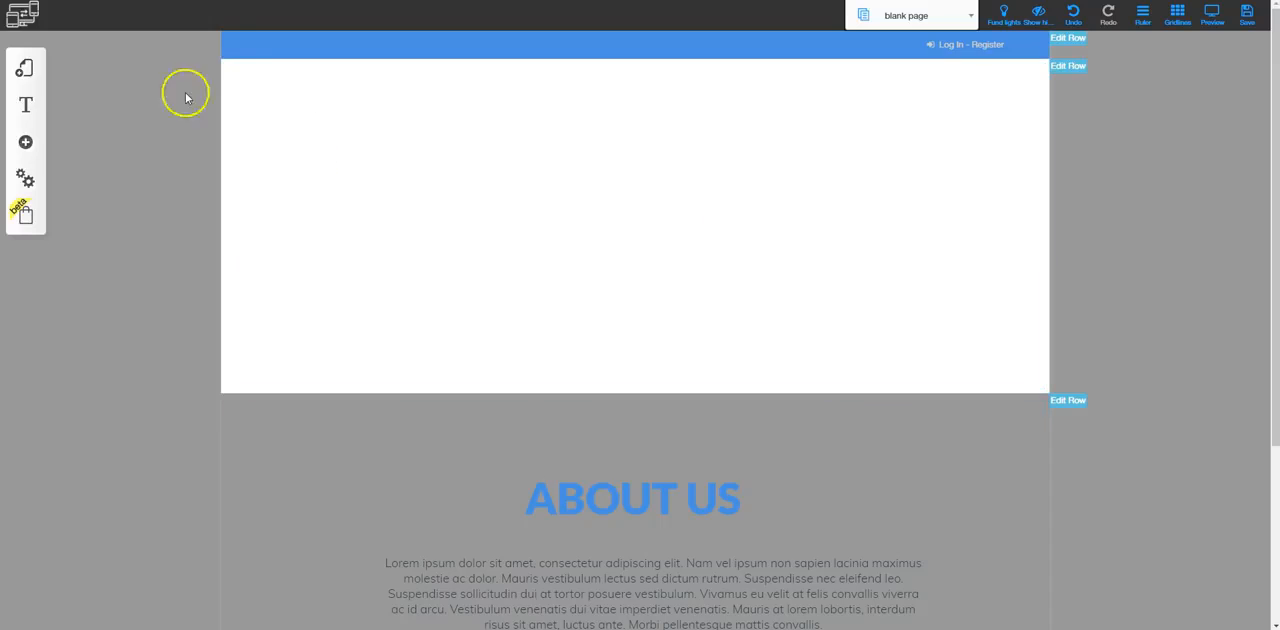
click(23, 75)
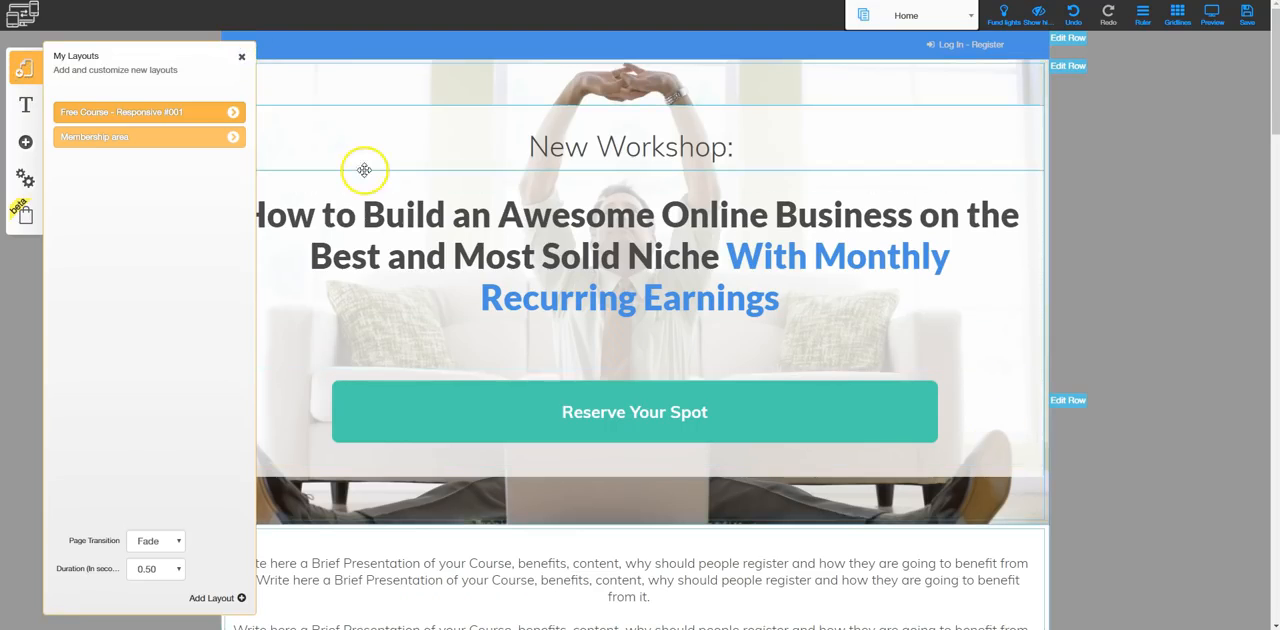
click(241, 57)
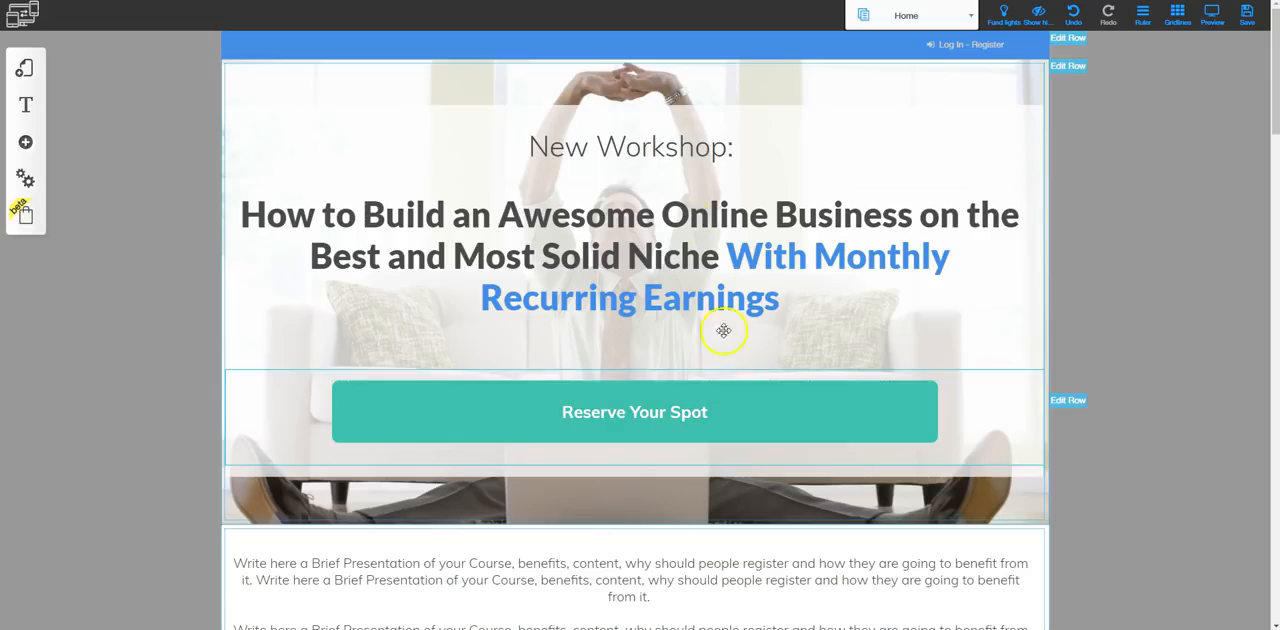
Open the settings of the New Workshop heading and the main headline, and shift both texts slightly right and up
click(682, 146)
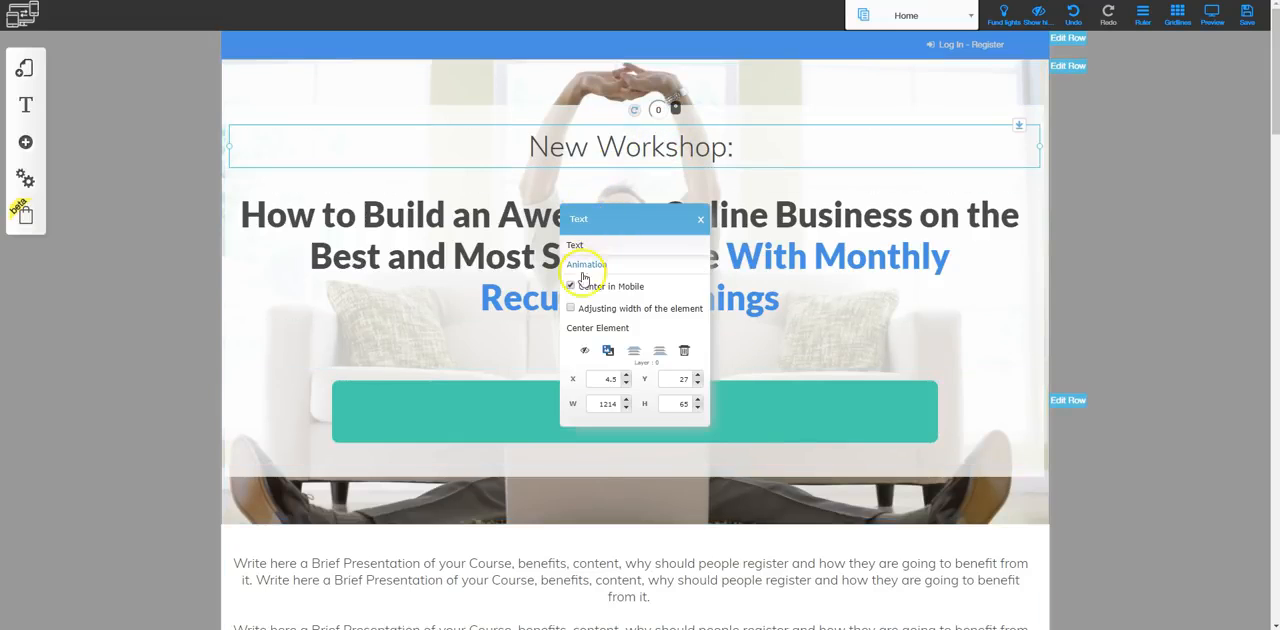
drag(632, 146, 677, 140)
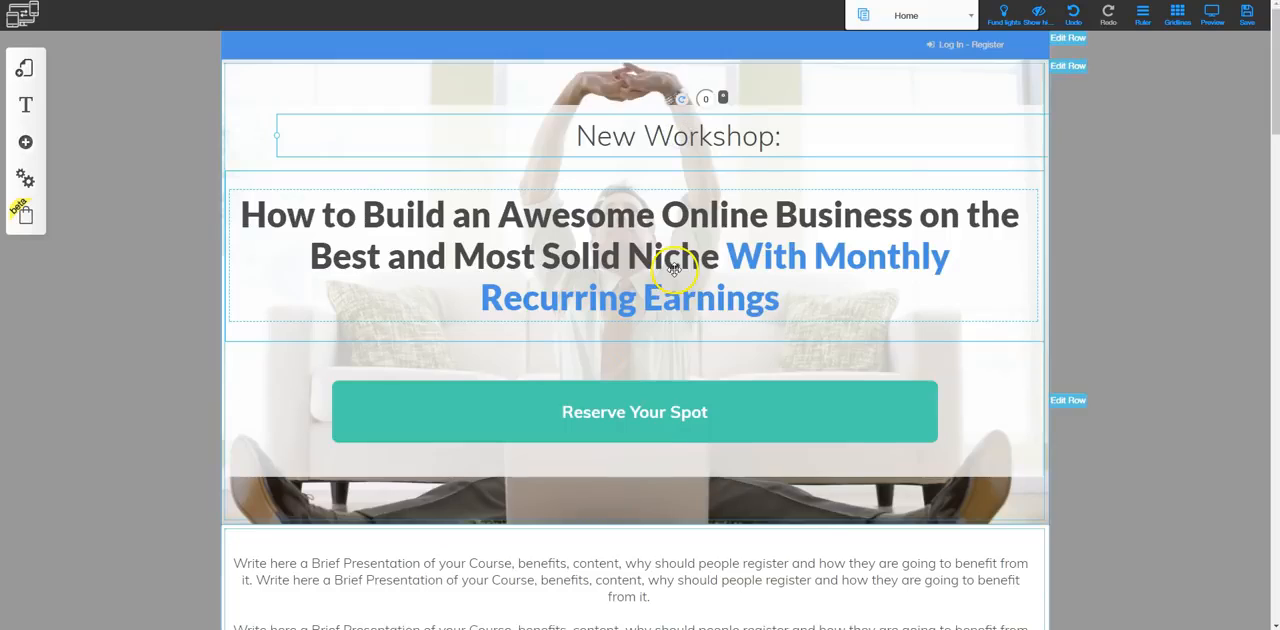
scroll(667, 190, down, 1)
click(667, 190)
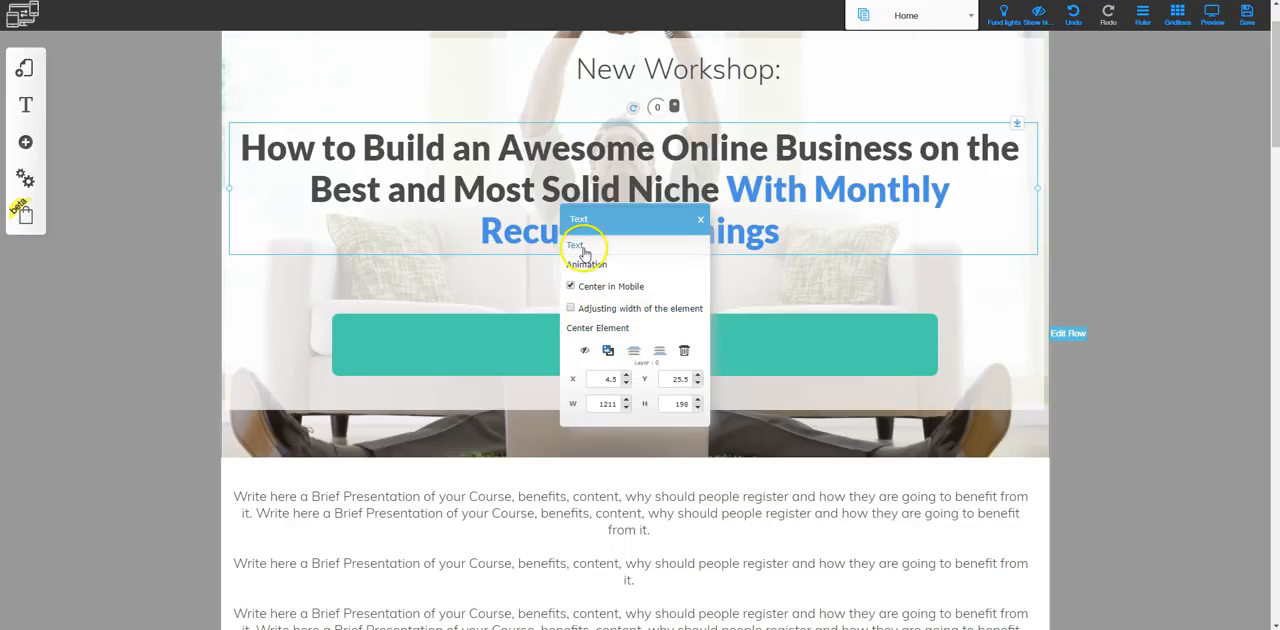
mouse_move(675, 175)
mouse_down()
mouse_move(738, 174)
mouse_move(684, 202)
mouse_move(712, 160)
mouse_move(737, 157)
mouse_move(681, 173)
mouse_up()
Shift the Reserve Your Spot button slightly right and down, open its button settings, and close them
click(650, 275)
mouse_move(646, 283)
mouse_down()
mouse_move(705, 280)
mouse_move(660, 286)
mouse_up()
click(665, 288)
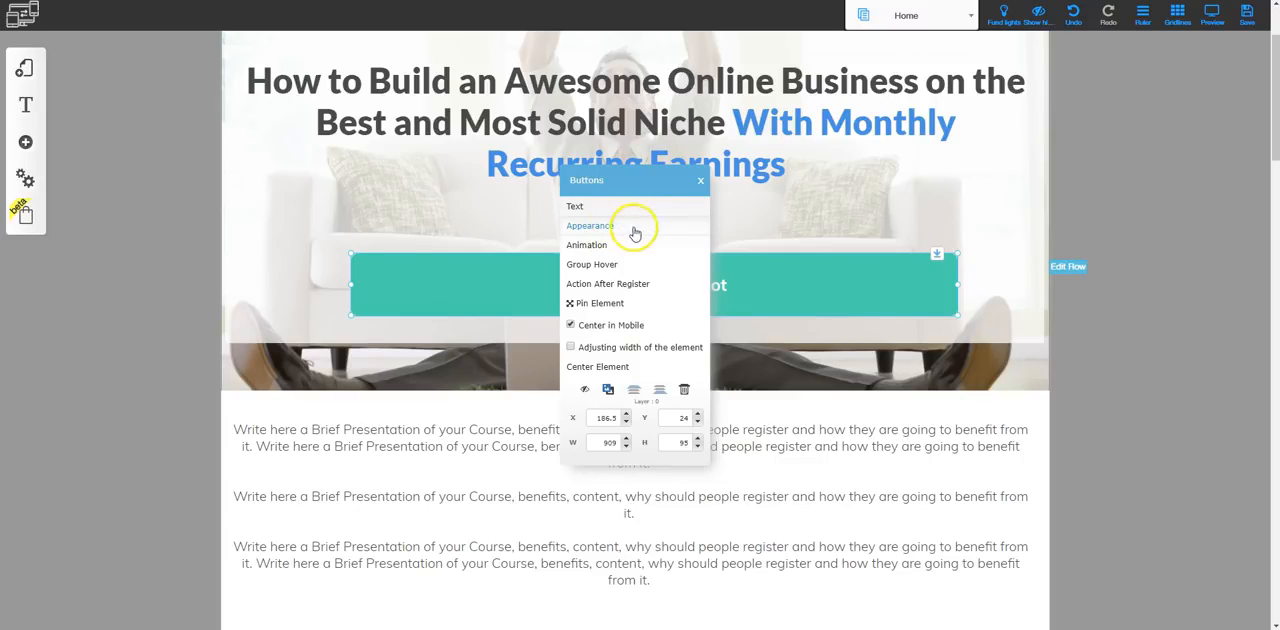
click(700, 180)
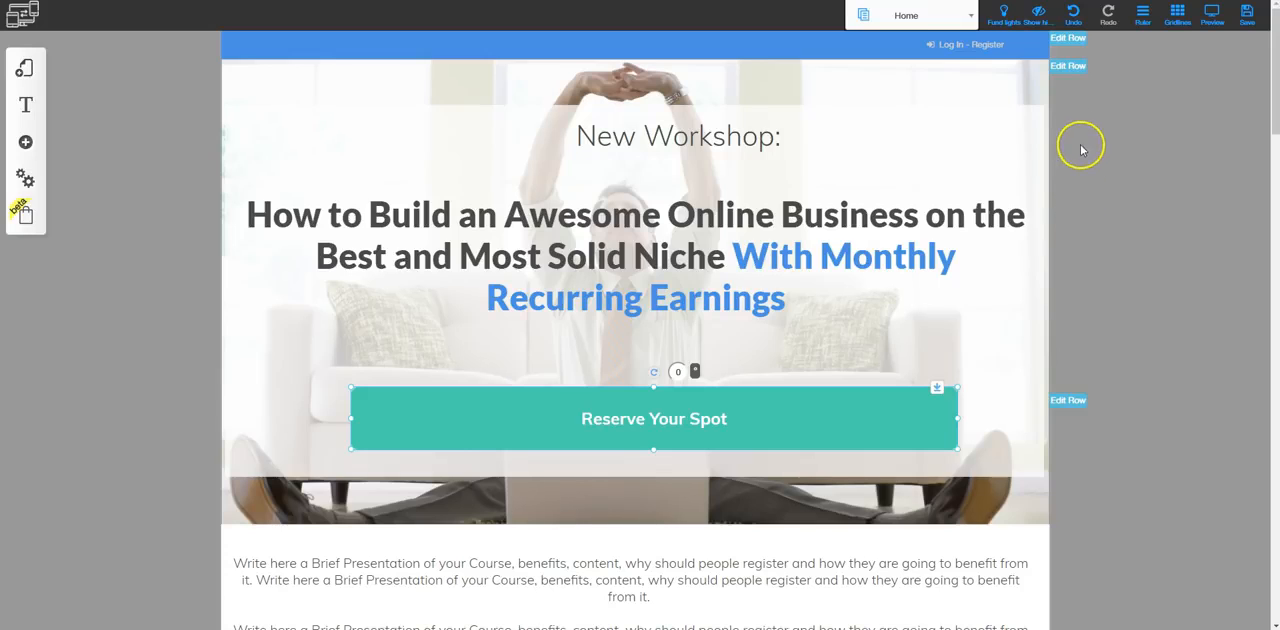
Open the hero row's background settings from its row configuration, review the video and image options, and close them
click(1068, 66)
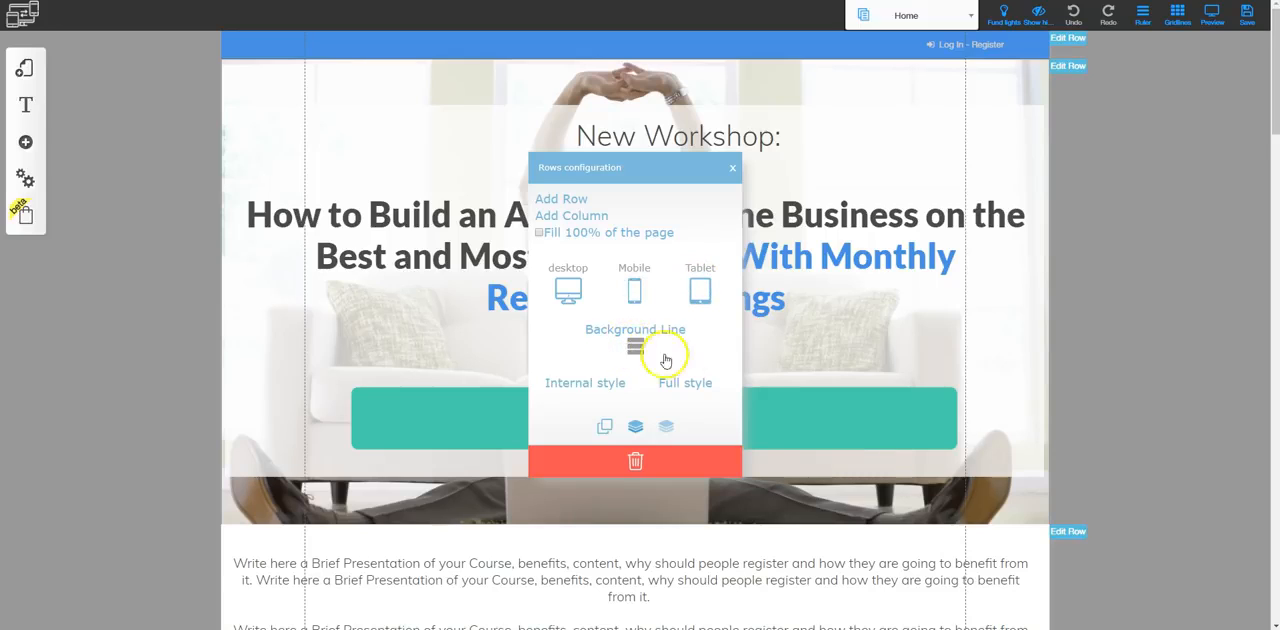
click(632, 346)
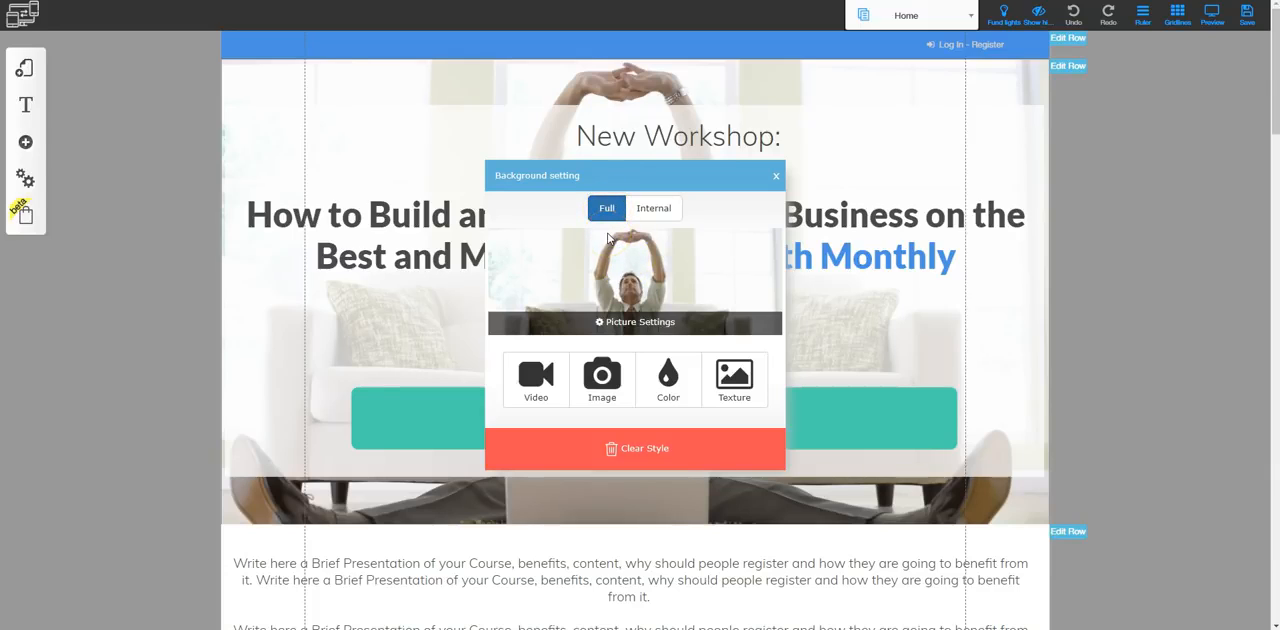
click(530, 376)
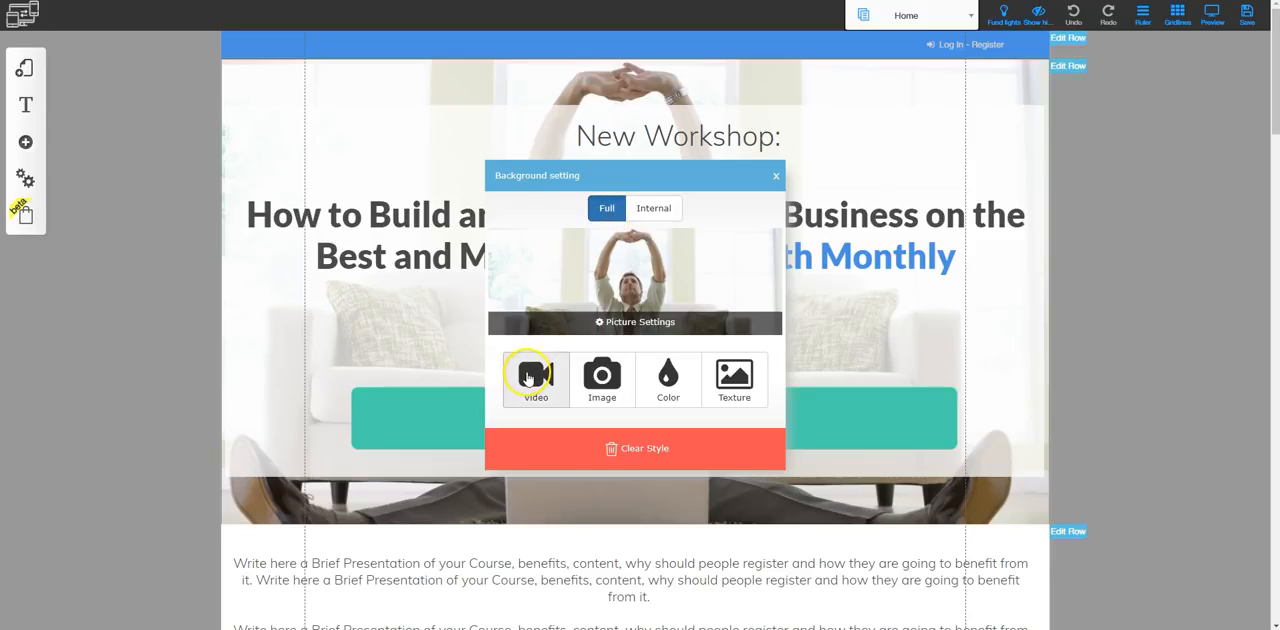
click(603, 388)
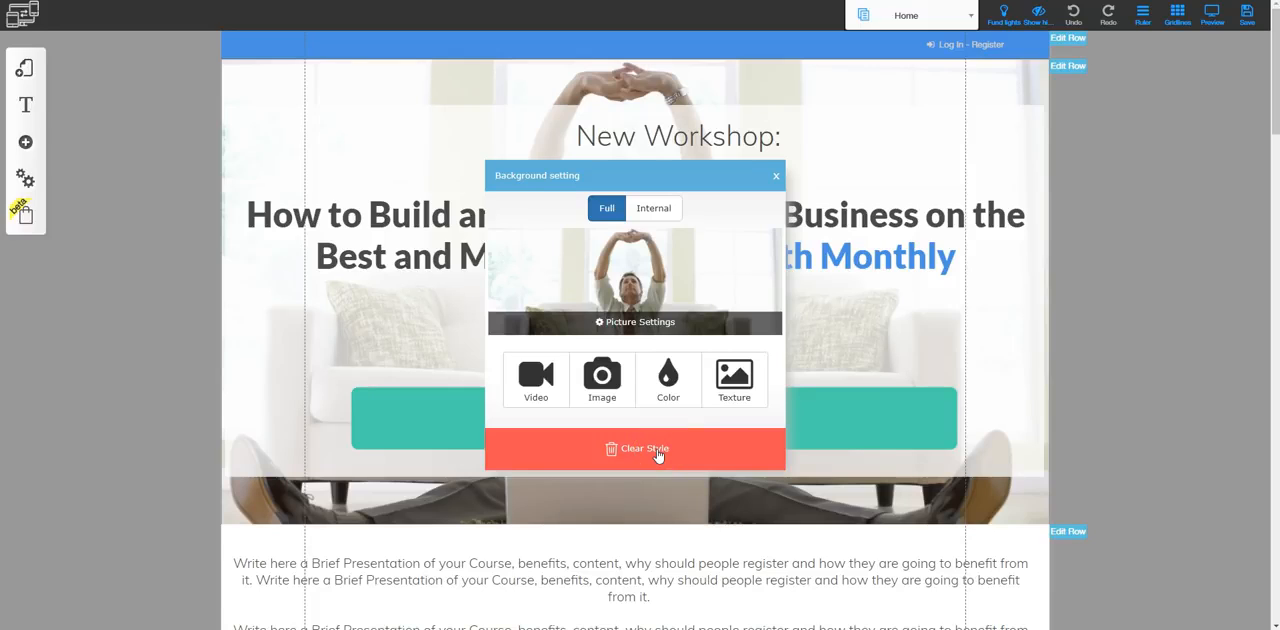
click(776, 177)
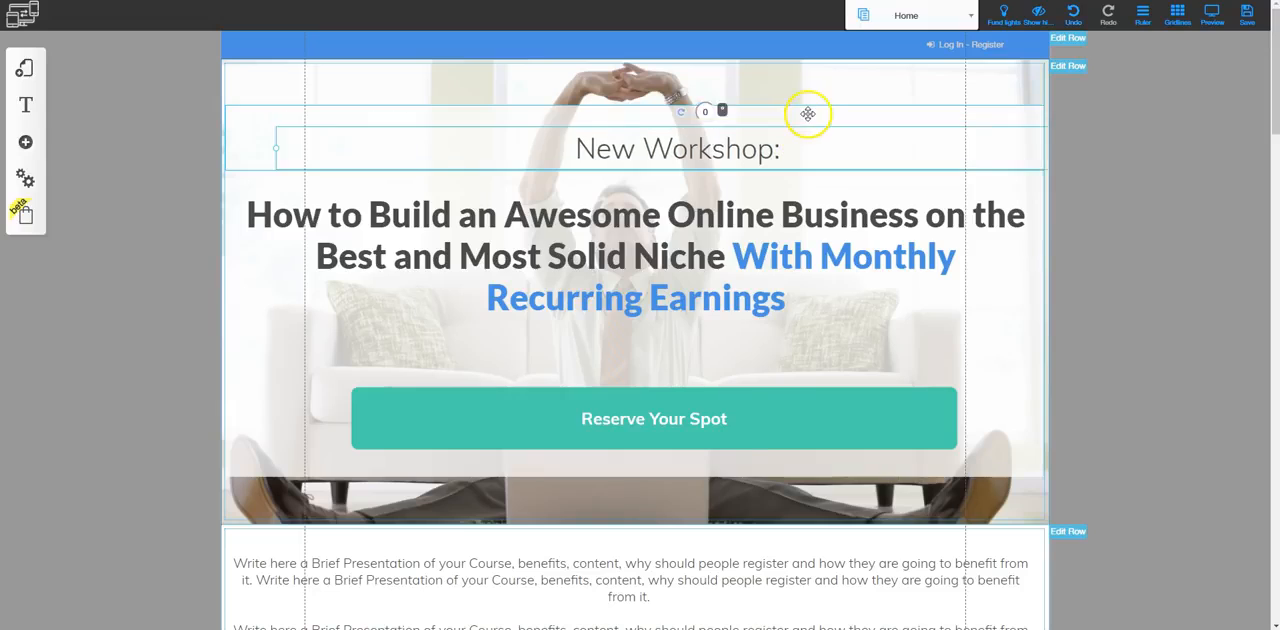
Open the column configuration for the New Workshop heading's column, review its options, and close it
click(806, 116)
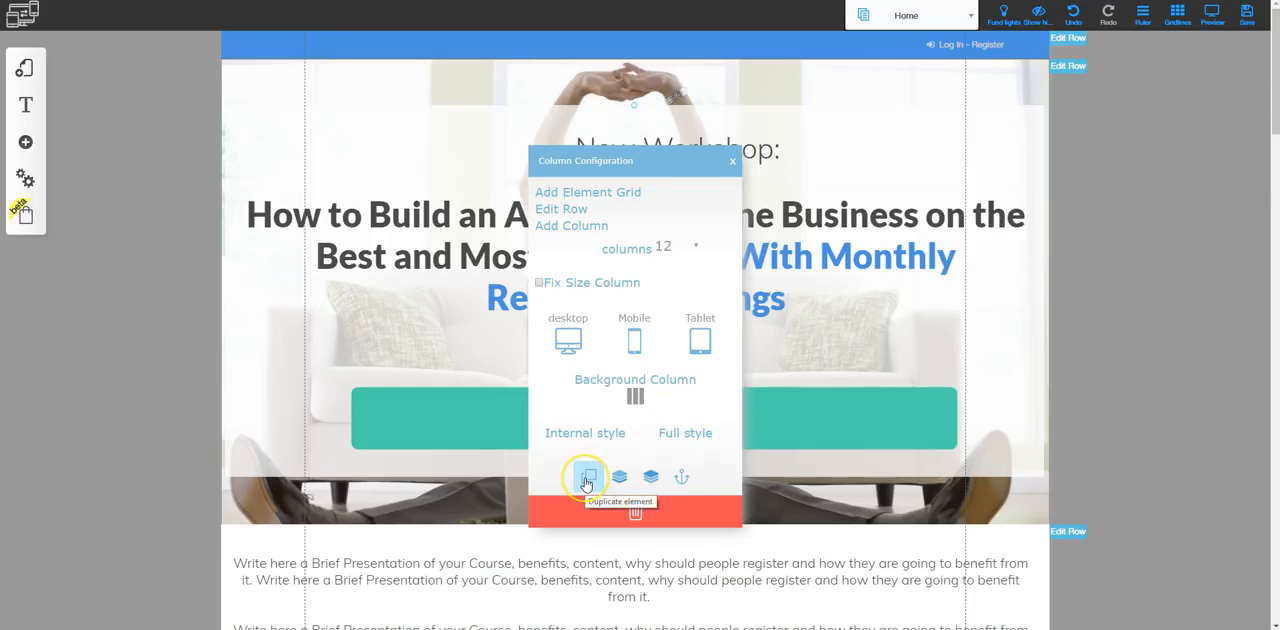
click(652, 480)
click(770, 303)
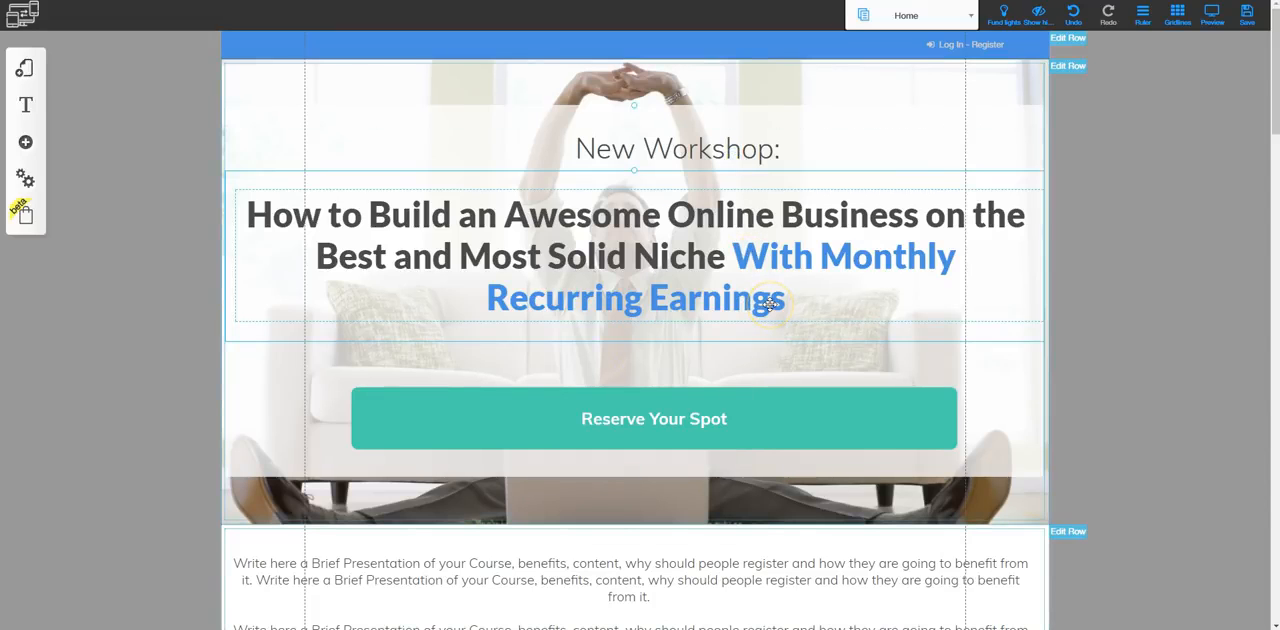
Narrow the browser window showing the live Home page and examine how its hero, pricing and lesson sections adapt
click(34, 57)
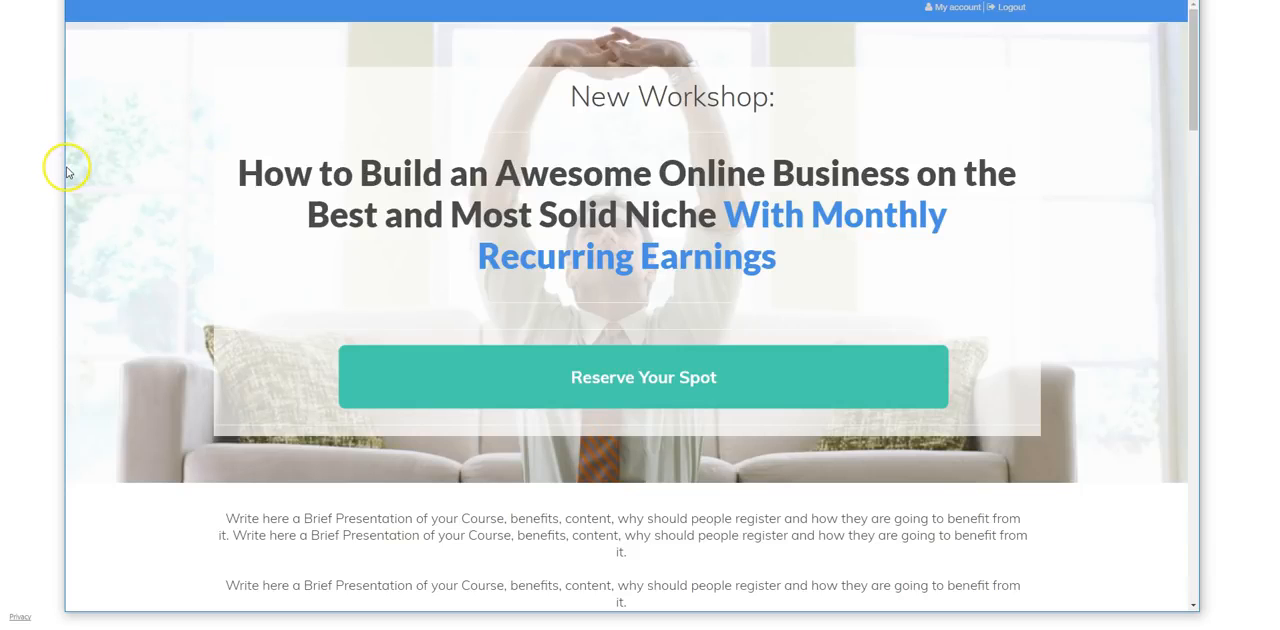
drag(62, 171, 398, 230)
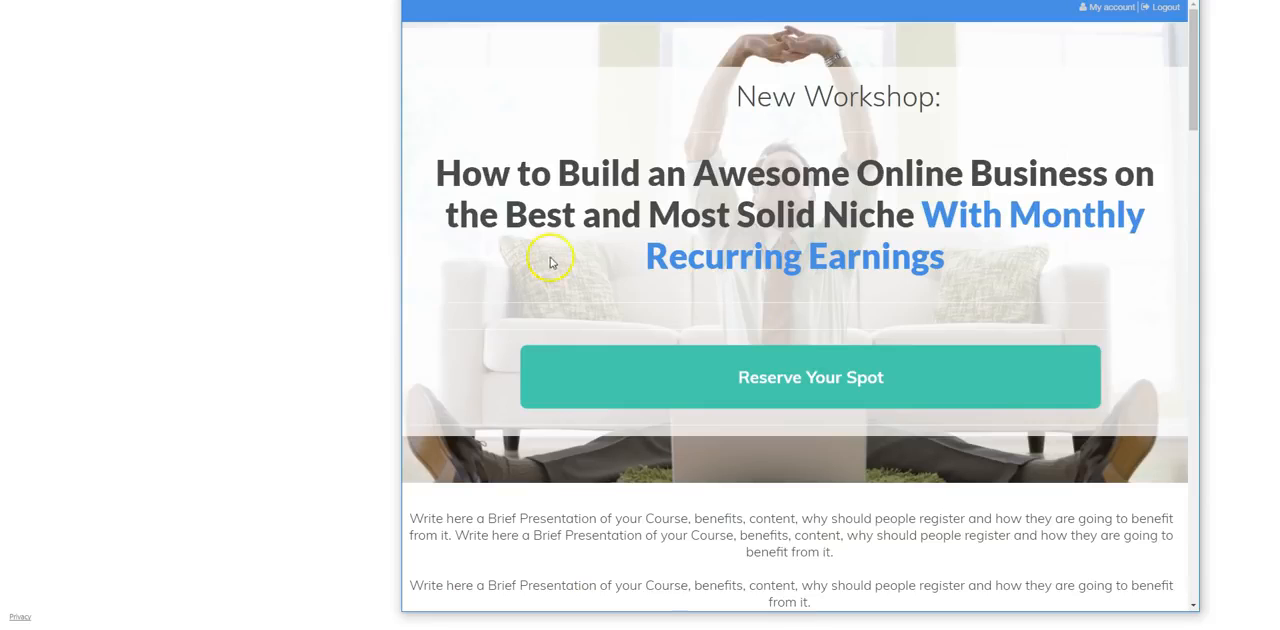
scroll(685, 362, down, 2)
scroll(700, 409, down, 8)
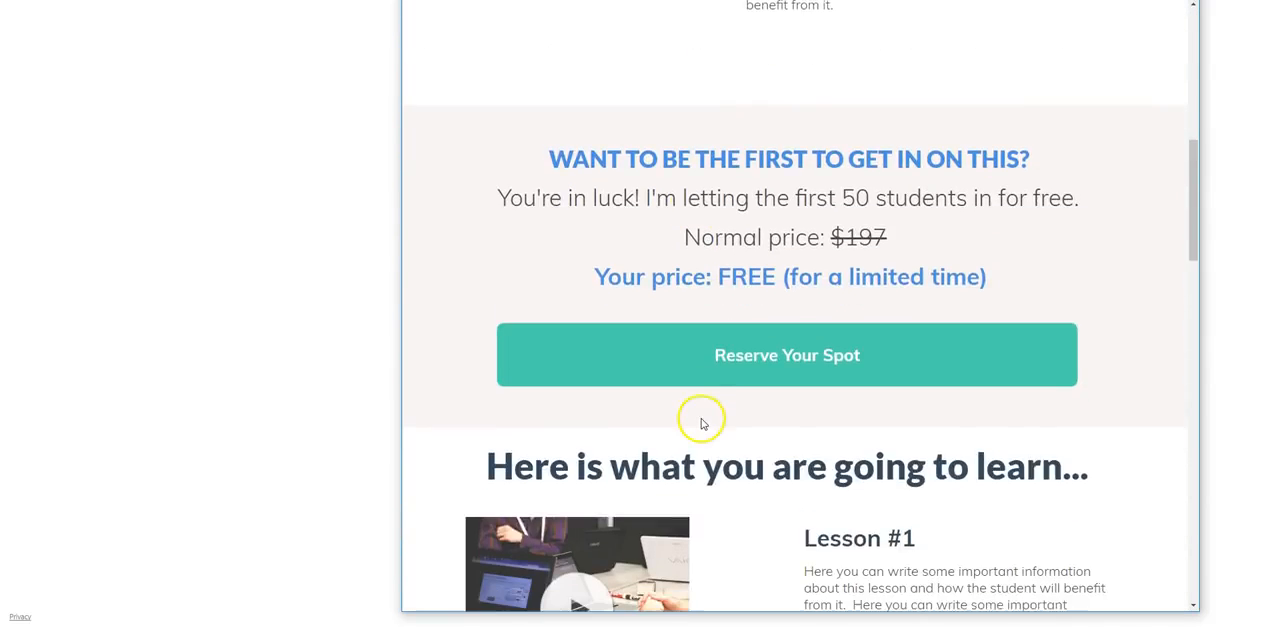
scroll(680, 265, up, 2)
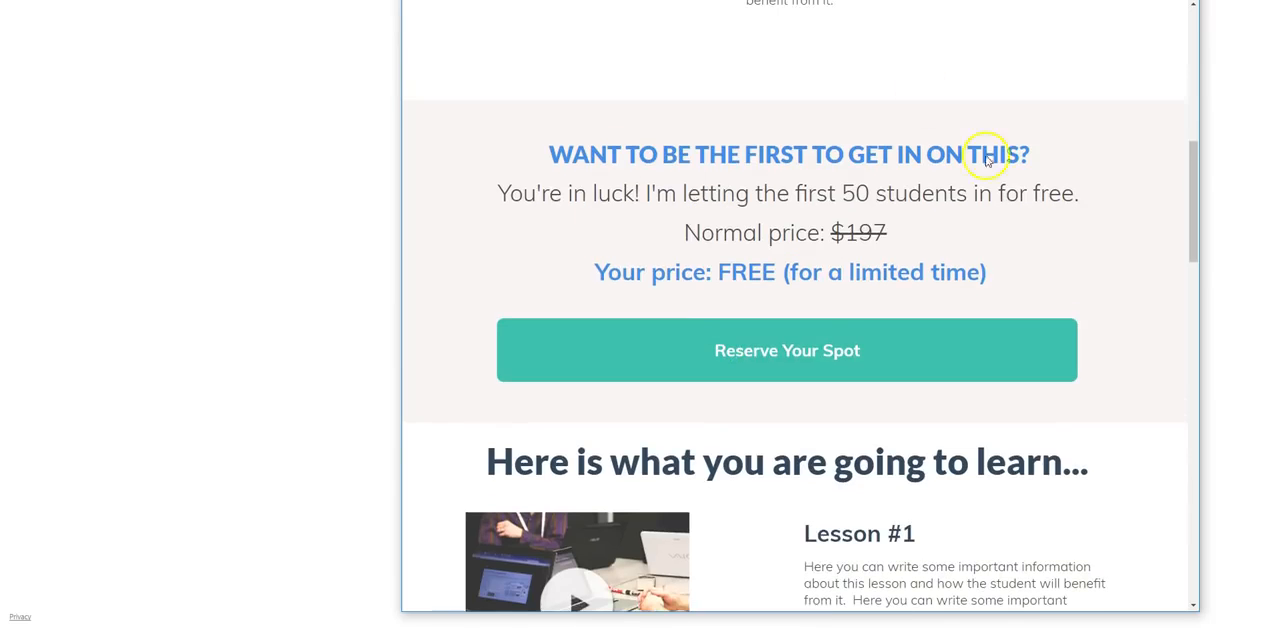
scroll(738, 430, down, 1)
scroll(737, 452, down, 3)
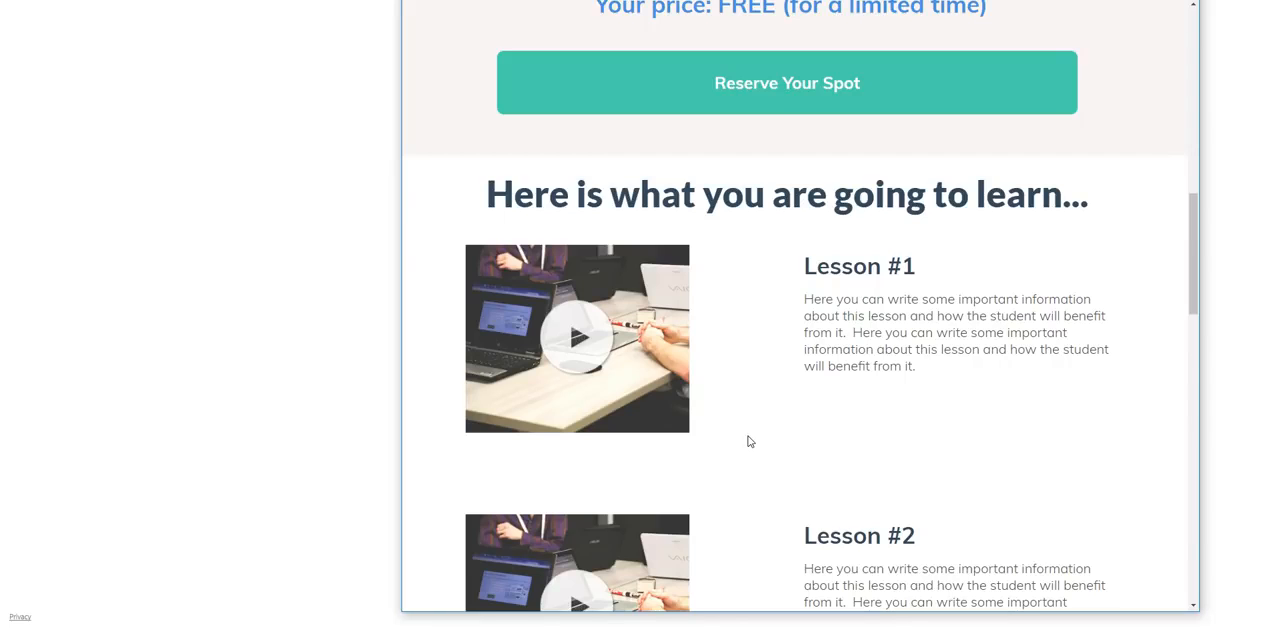
scroll(694, 249, up, 6)
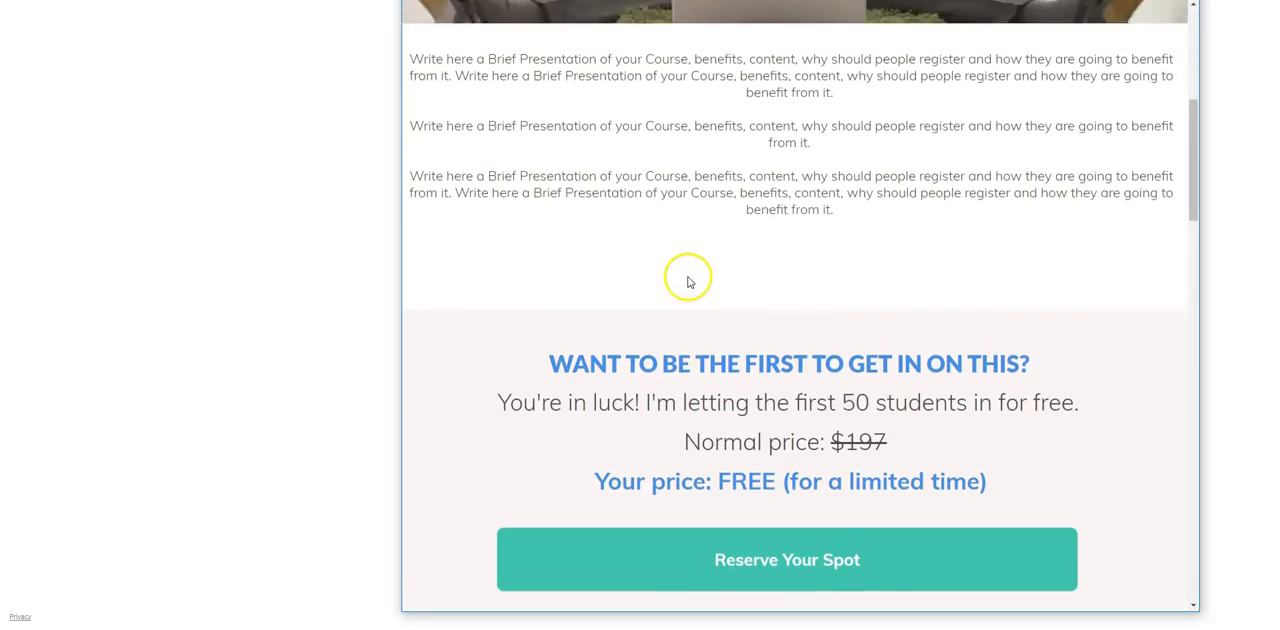
scroll(687, 282, up, 6)
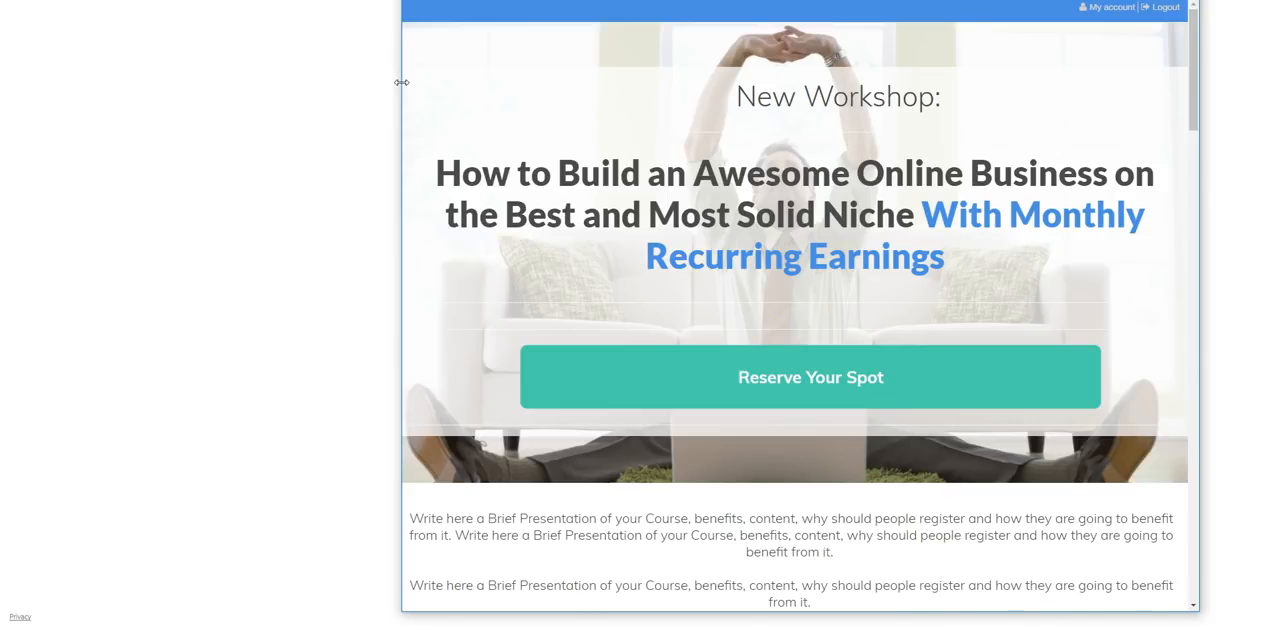
Narrow the browser window further to roughly tablet width and examine how the headline, pricing and lesson sections reflow
drag(401, 82, 442, 88)
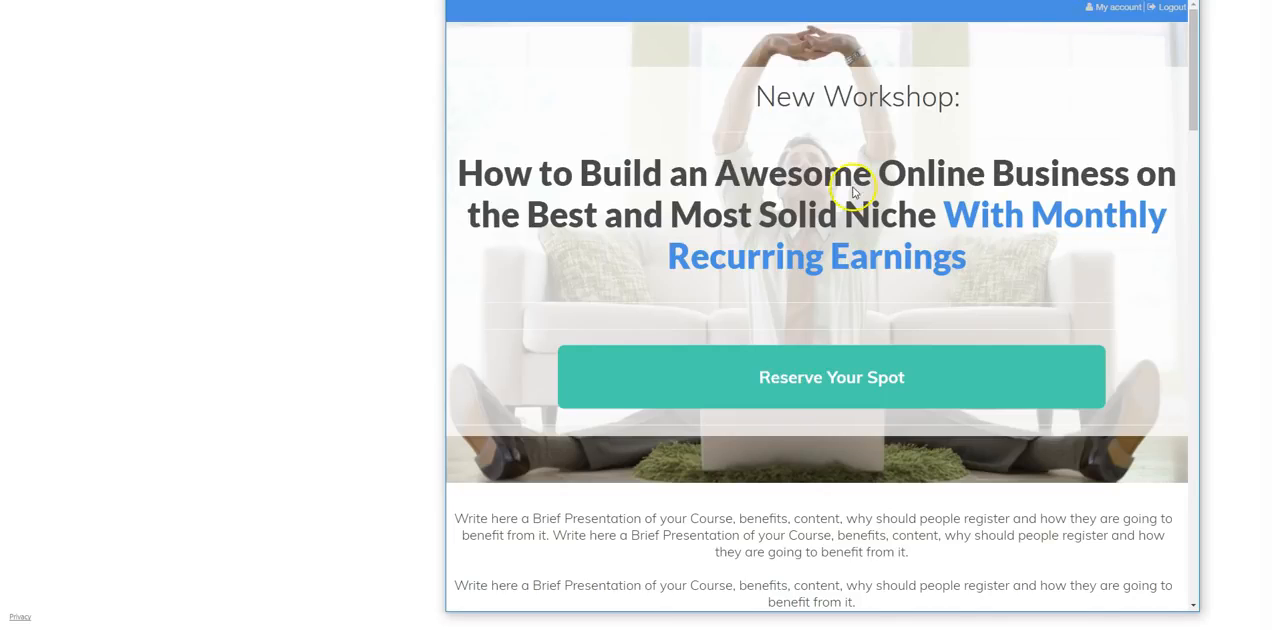
click(829, 374)
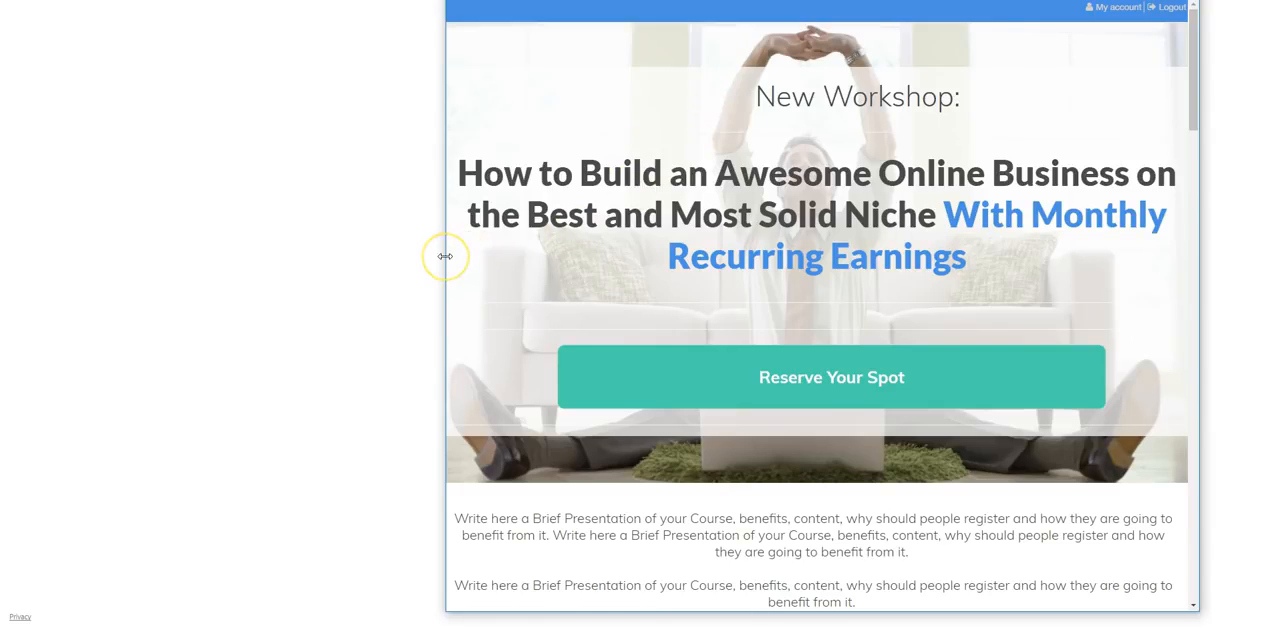
drag(445, 256, 730, 270)
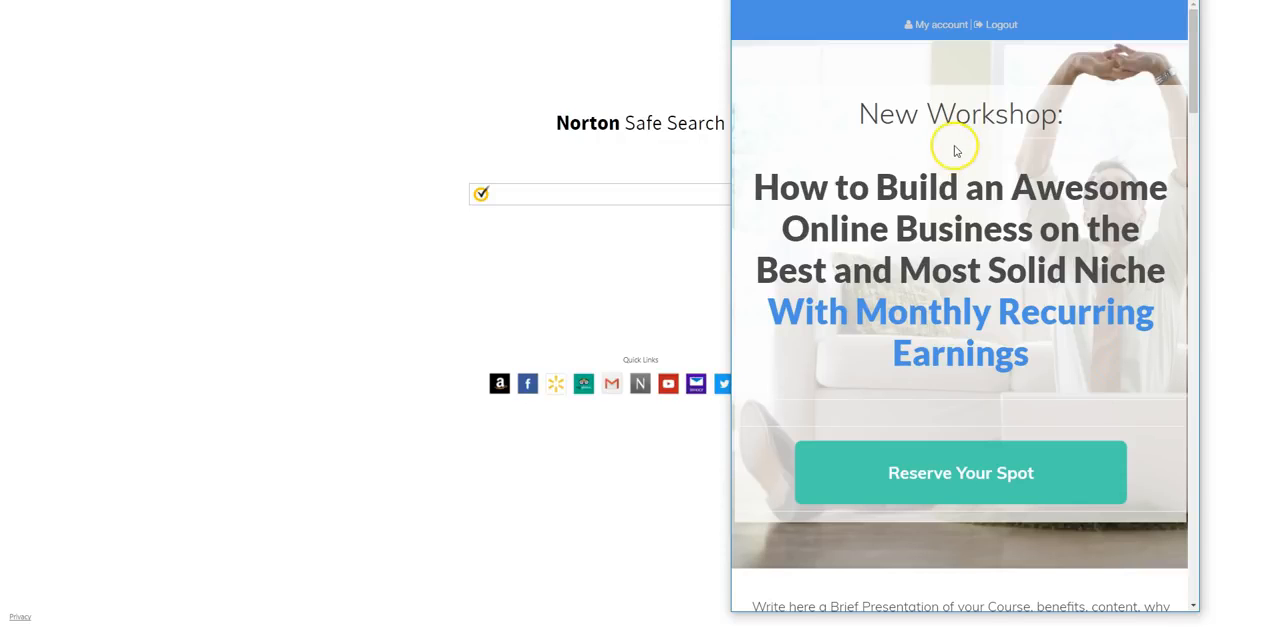
scroll(968, 280, down, 3)
scroll(971, 316, down, 6)
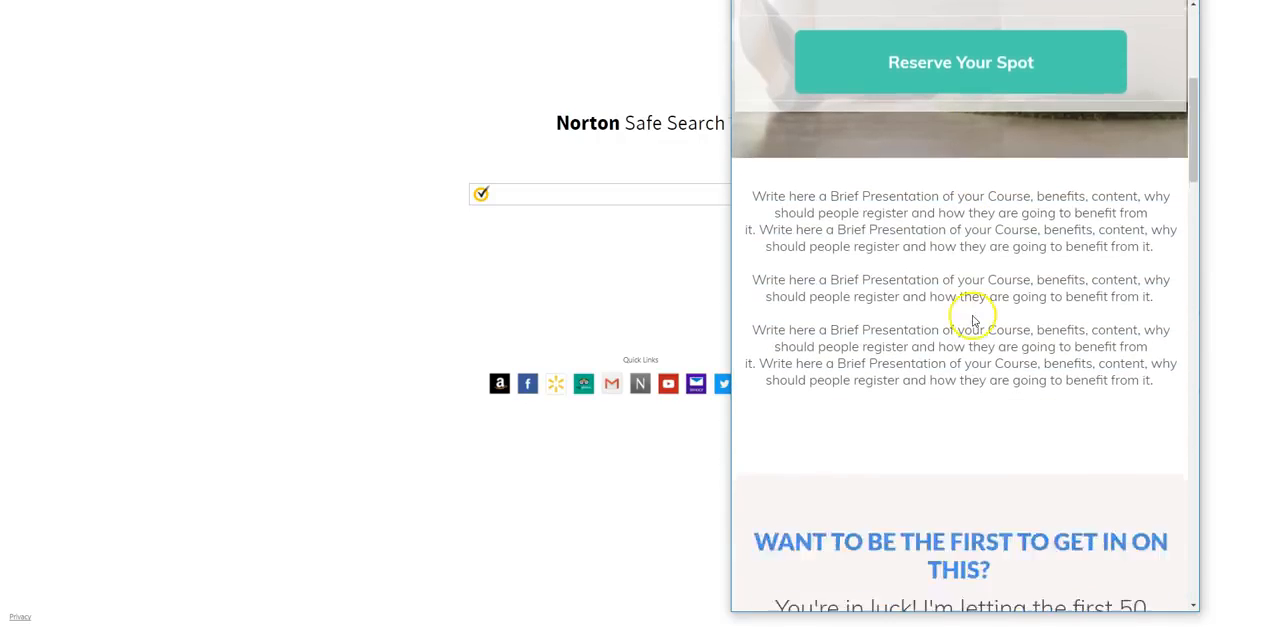
scroll(975, 365, down, 1)
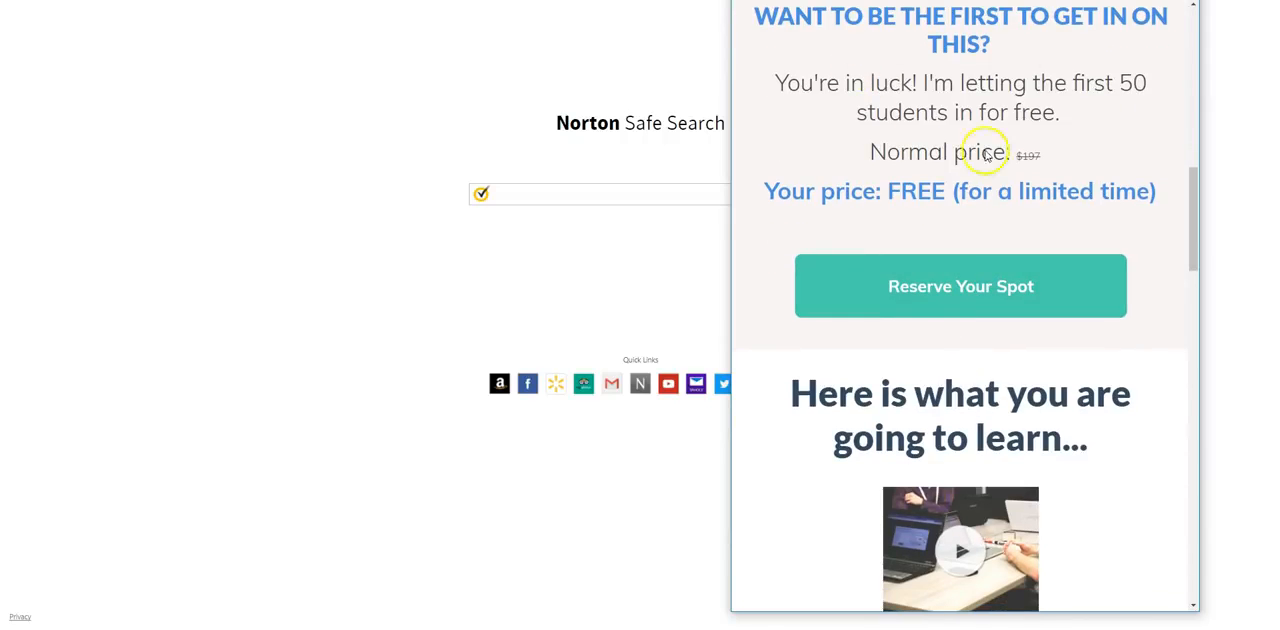
scroll(940, 385, down, 2)
scroll(941, 393, down, 1)
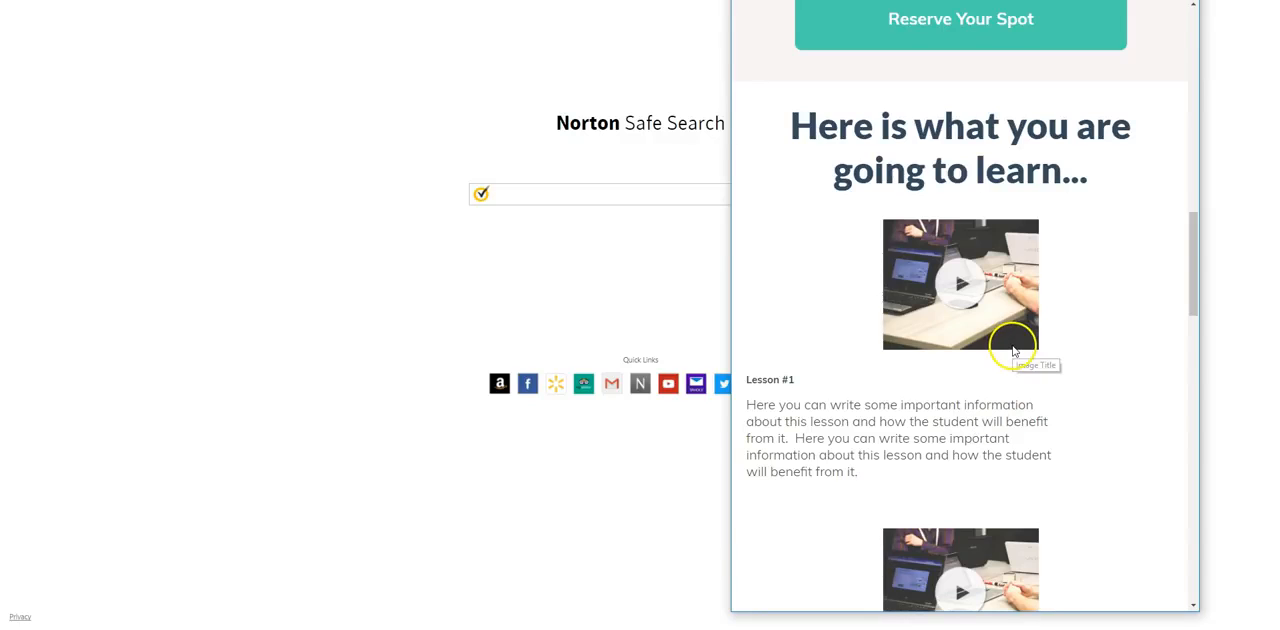
scroll(1005, 350, up, 10)
scroll(1005, 360, up, 1)
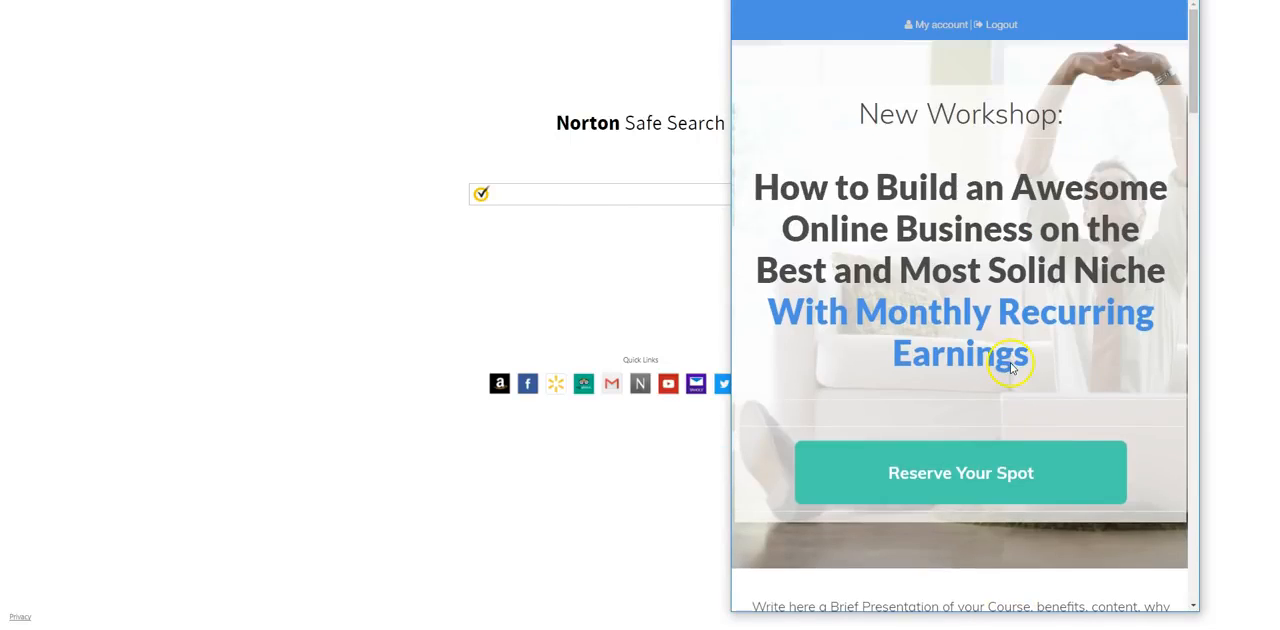
Narrow the browser window to roughly phone width and examine how the headline, button and presentation text reflow
drag(731, 196, 924, 207)
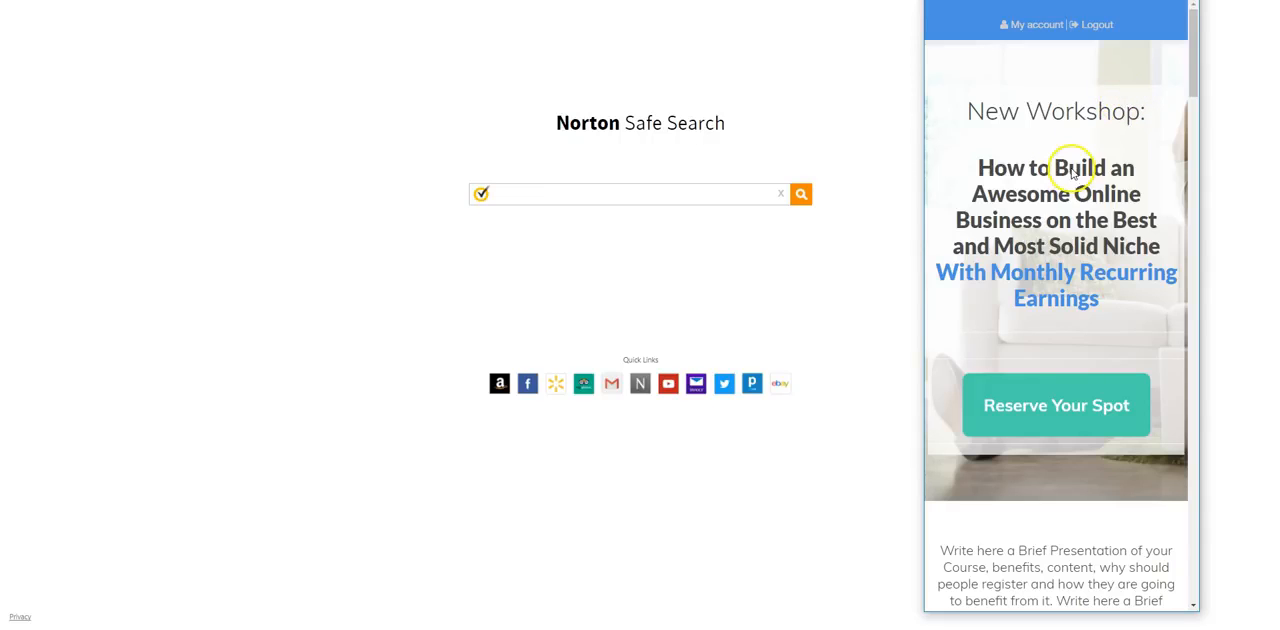
scroll(1080, 300, down, 2)
scroll(1078, 308, down, 4)
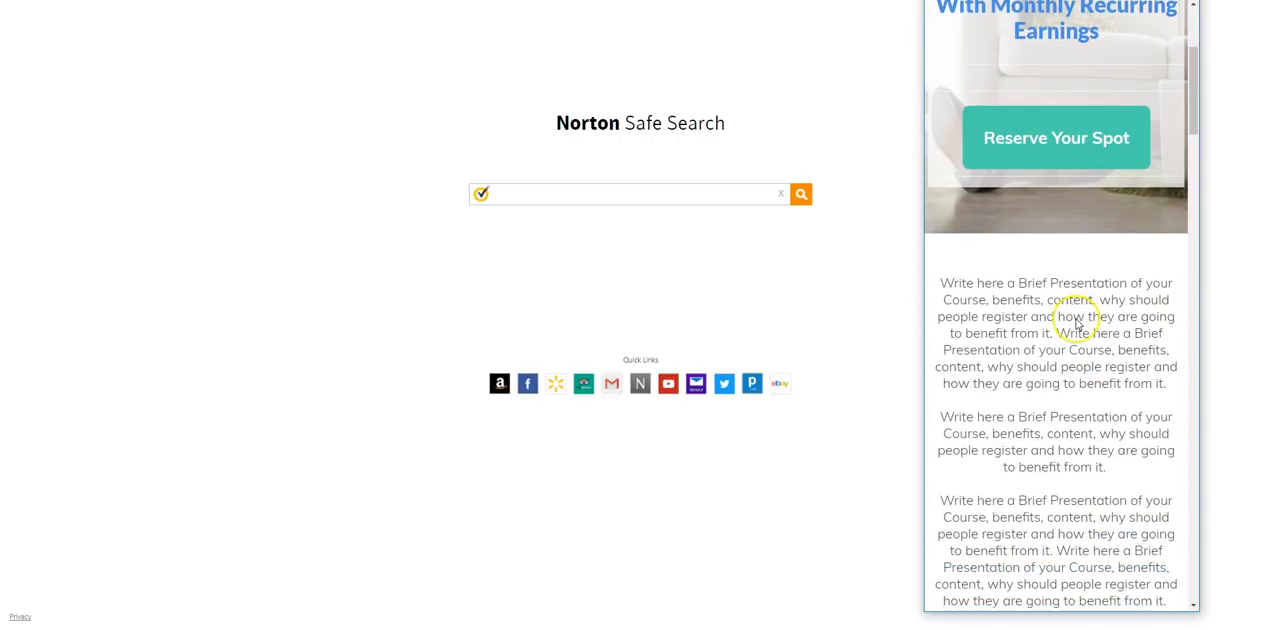
scroll(1075, 319, up, 4)
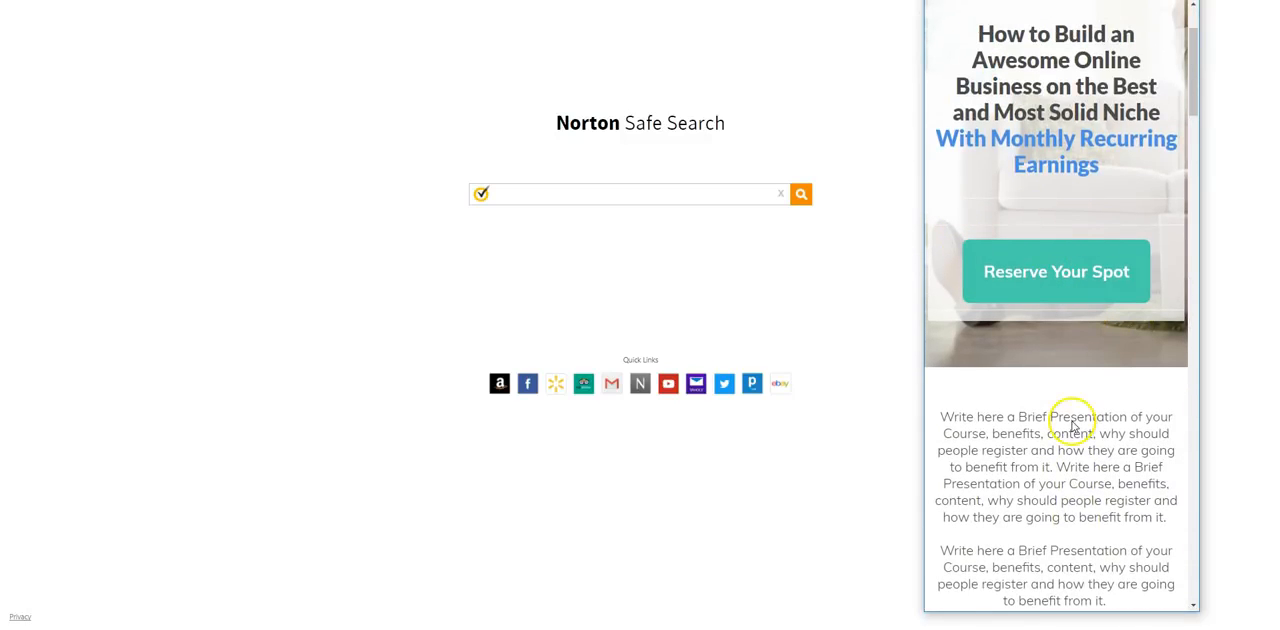
scroll(1070, 420, down, 6)
scroll(1072, 425, down, 6)
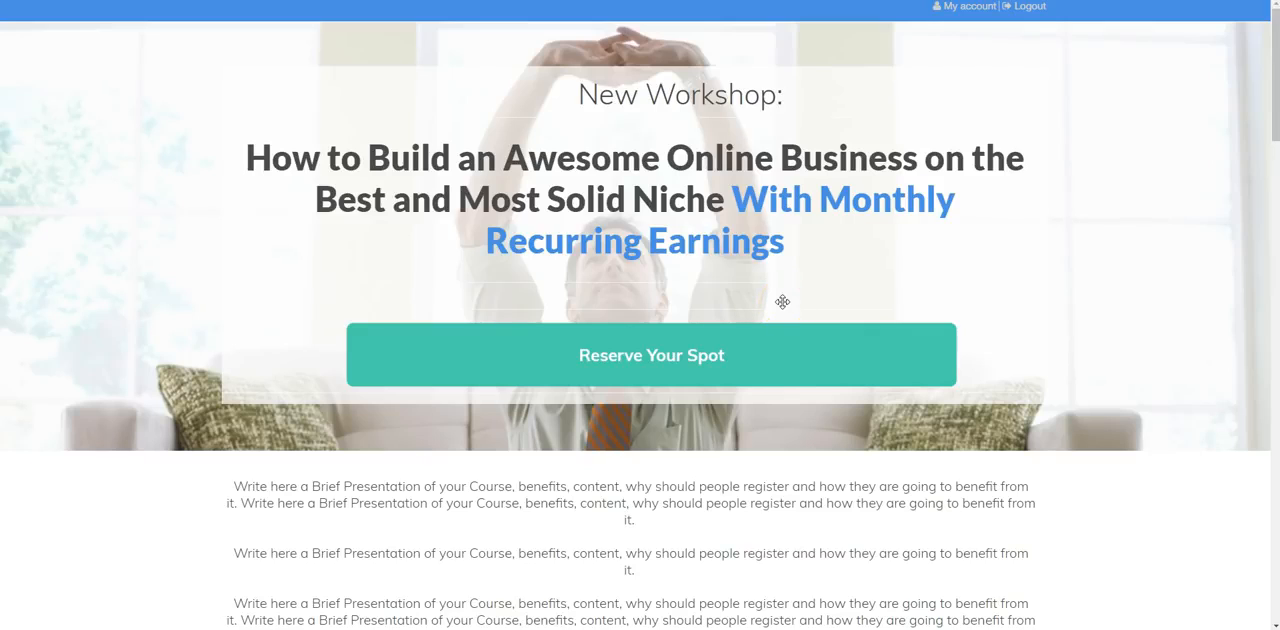
click(849, 270)
click(855, 284)
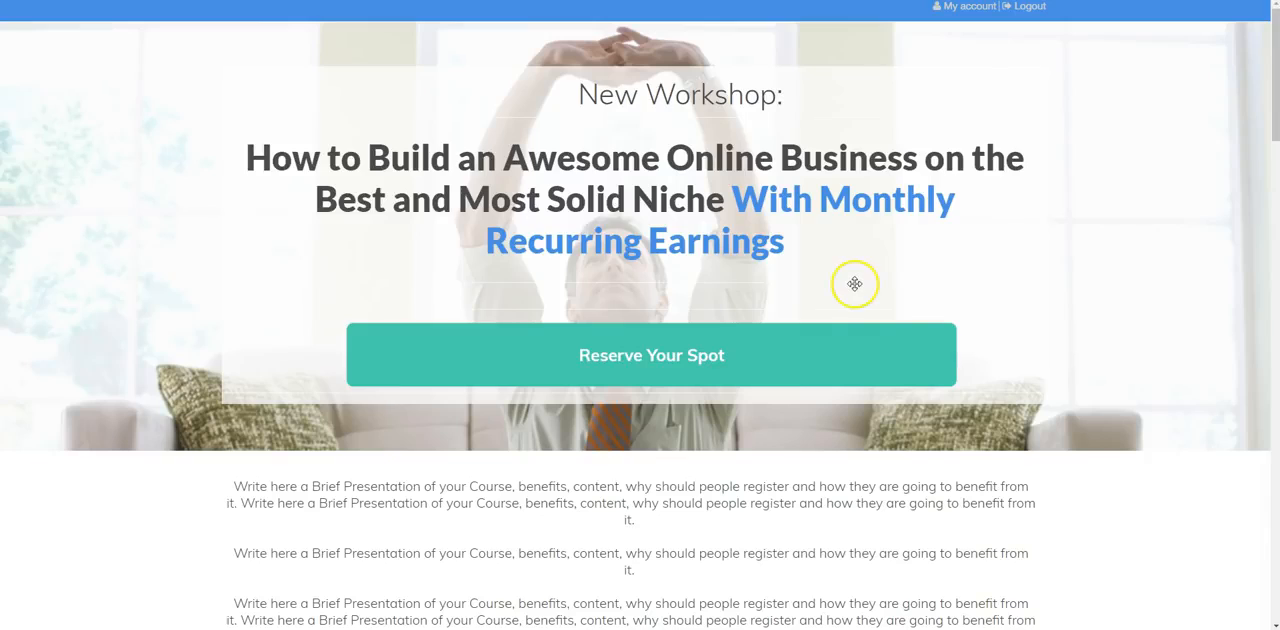